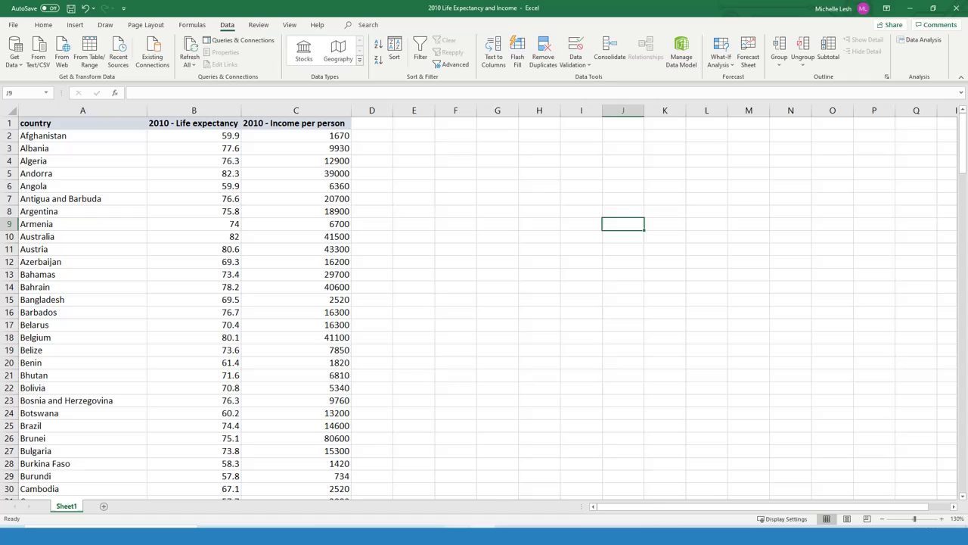
Show Gapminder's Life expectancy table, then replace it with Income per person (GDP/capita, PPP$ inflation-adjusted).
{"action": "left_click", "coordinate": [460, 500]}
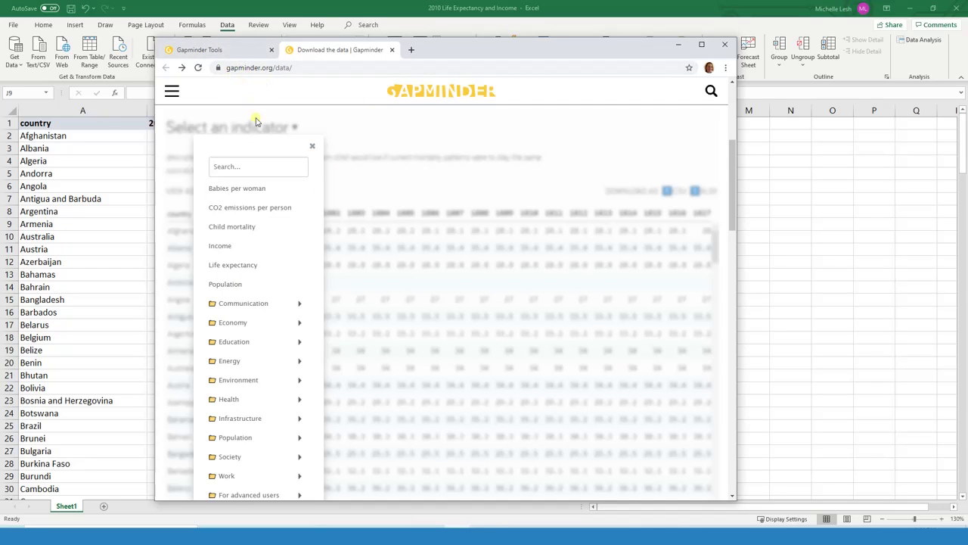
{"action": "mouse_move", "coordinate": [271, 256]}
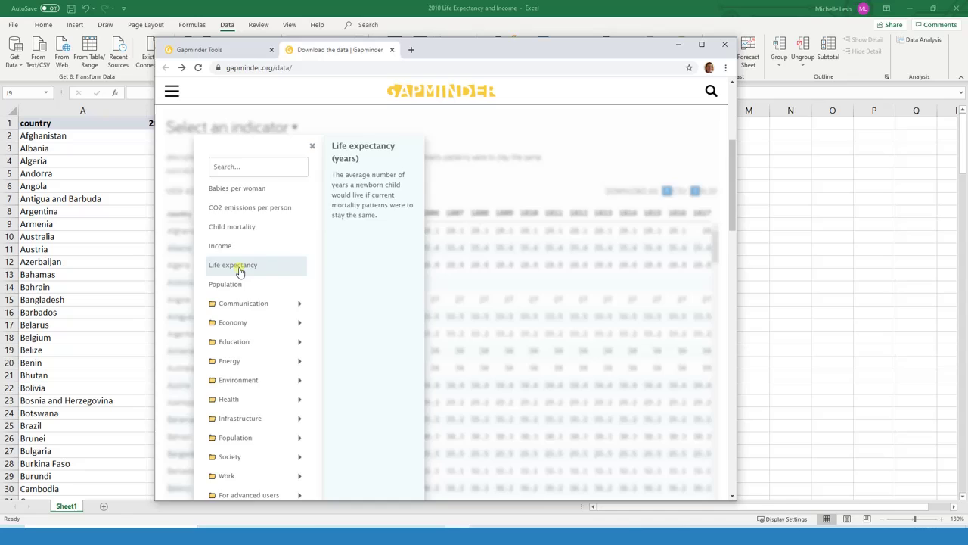
{"action": "left_click", "coordinate": [239, 267]}
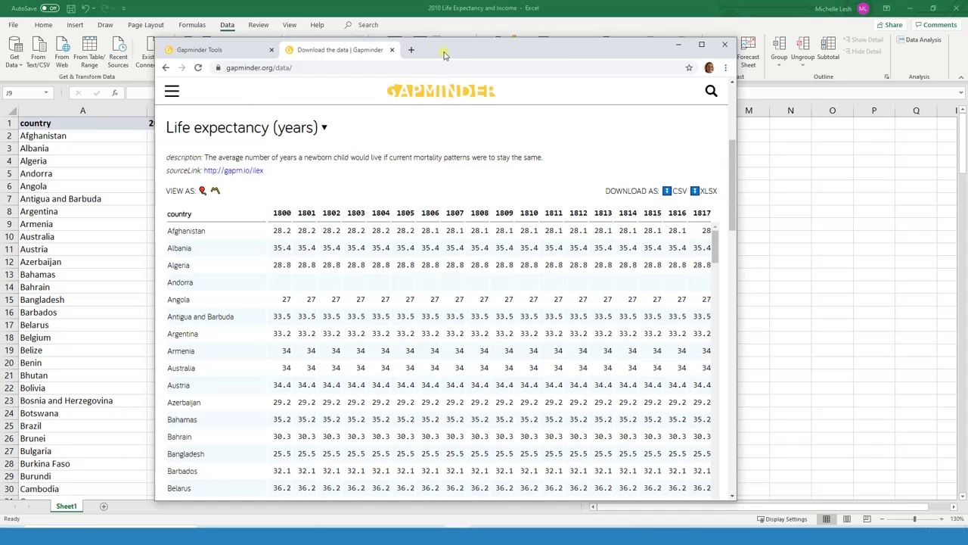
{"action": "left_click", "coordinate": [322, 129]}
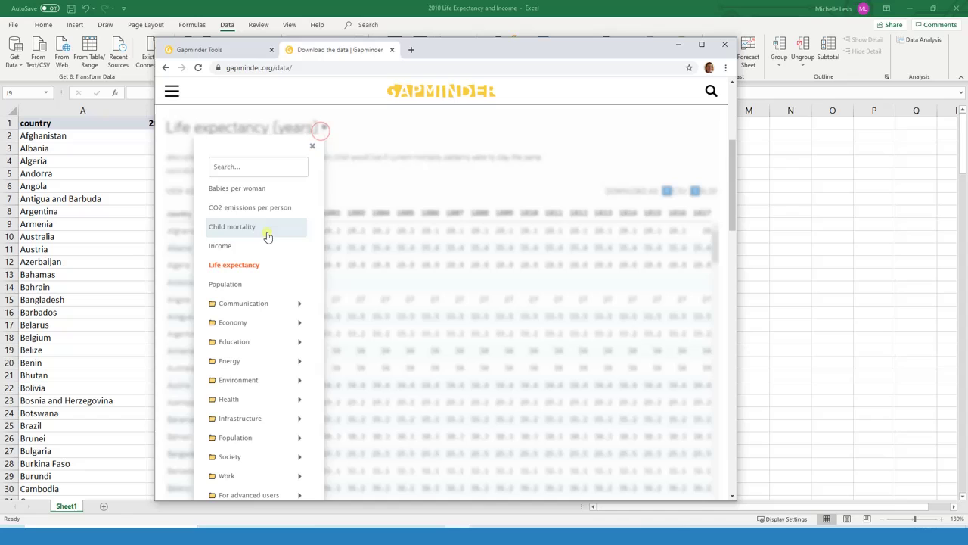
{"action": "left_click", "coordinate": [227, 246]}
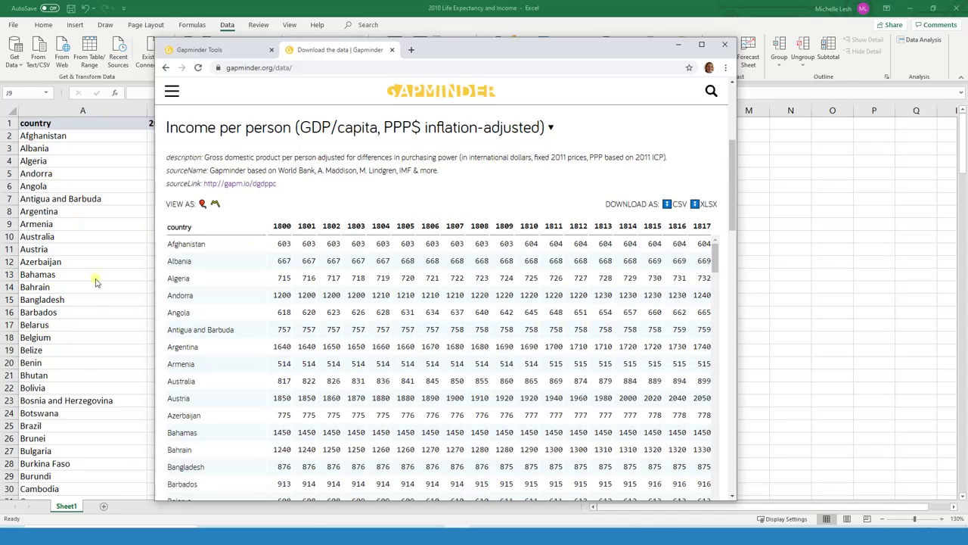
{"action": "left_click", "coordinate": [75, 363]}
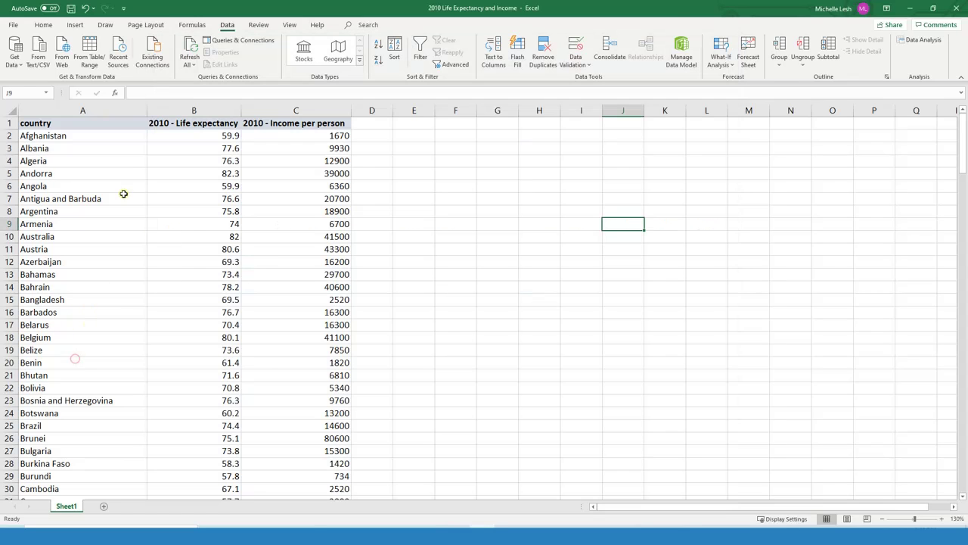
{"action": "left_click", "coordinate": [172, 150]}
{"action": "left_click", "coordinate": [200, 138]}
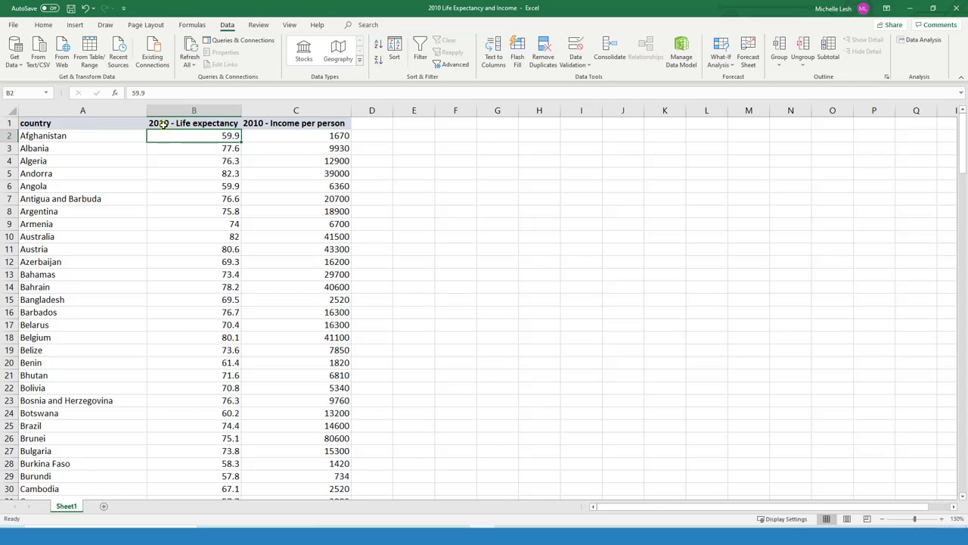
{"action": "left_click", "coordinate": [339, 138]}
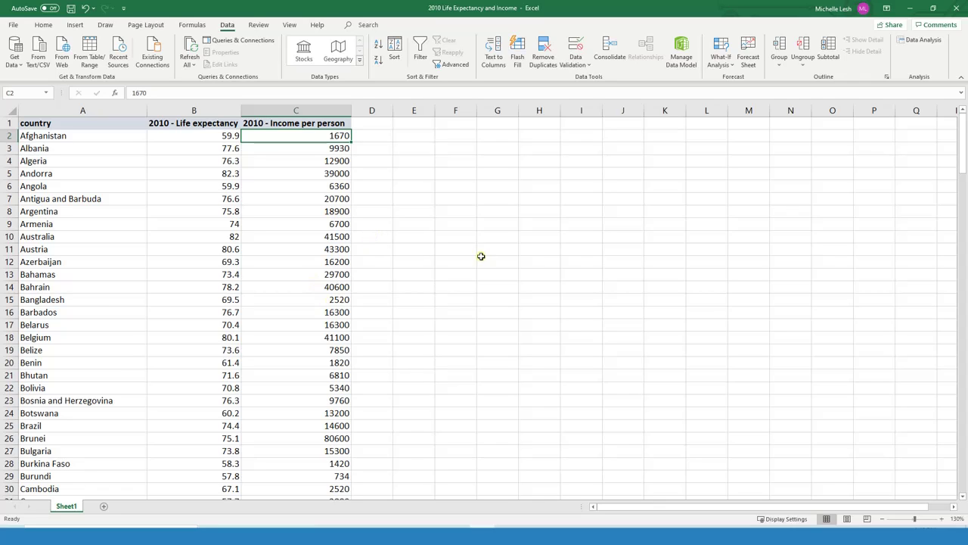
{"action": "left_click", "coordinate": [439, 215]}
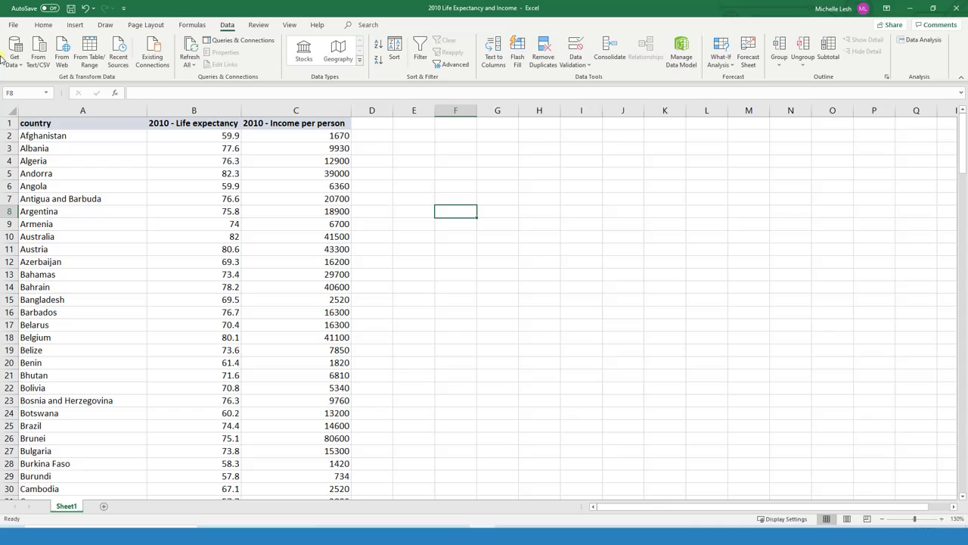
{"action": "left_click", "coordinate": [45, 25]}
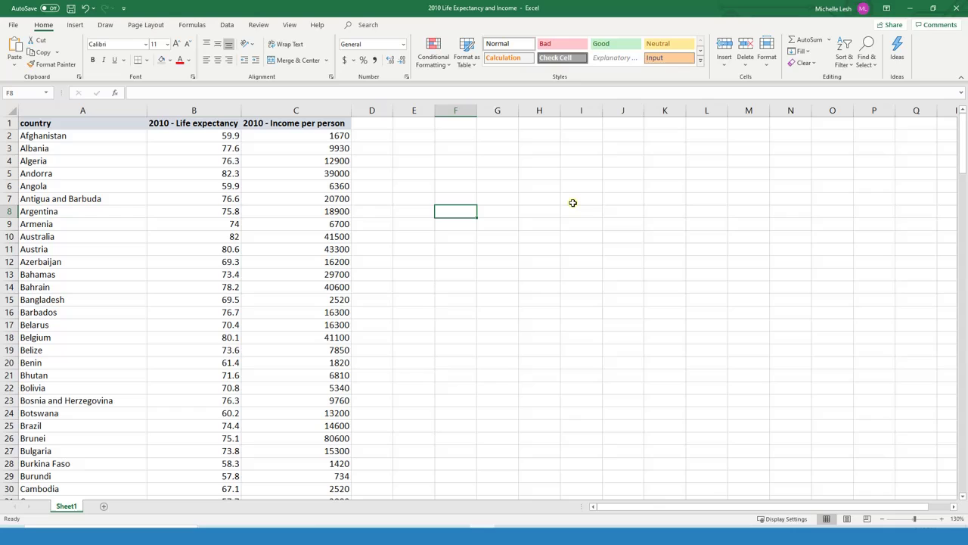
Open Data Analysis from the Data tab and select Regression among the analysis tools.
{"action": "left_click", "coordinate": [568, 220]}
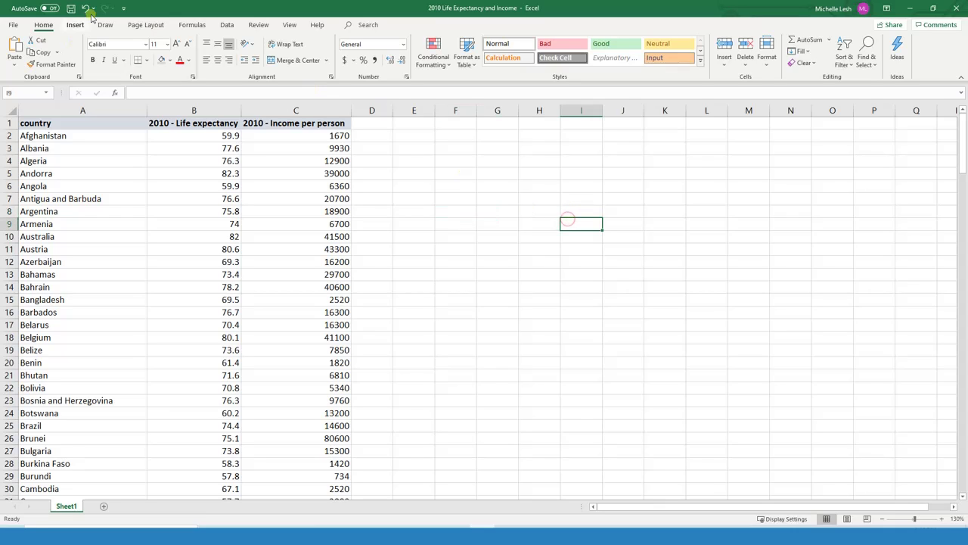
{"action": "left_click", "coordinate": [224, 26]}
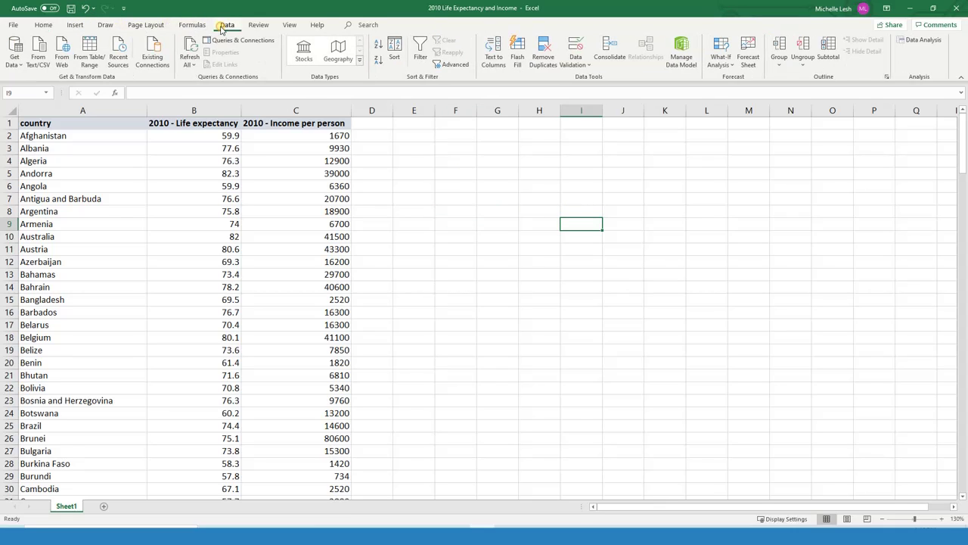
{"action": "left_click", "coordinate": [920, 41]}
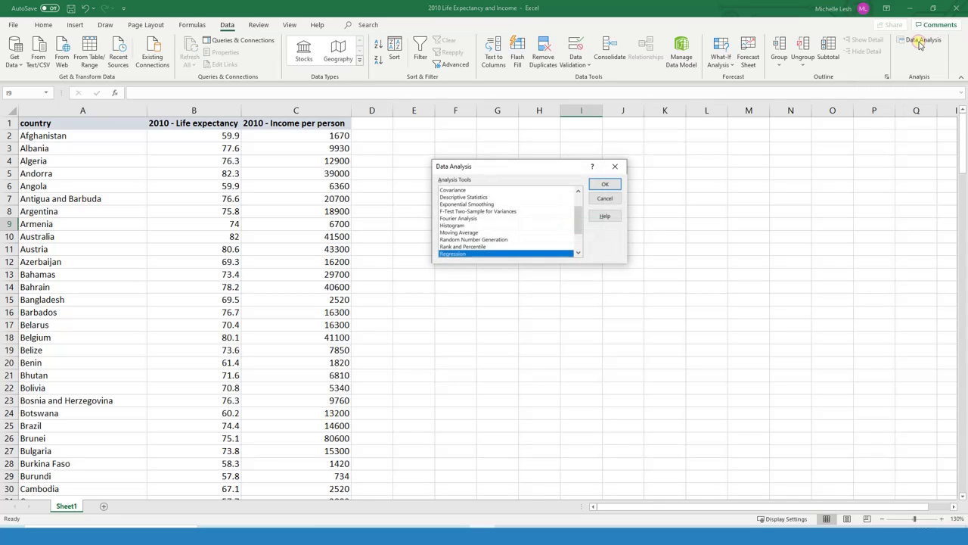
{"action": "scroll", "coordinate": [535, 220], "scroll_direction": "up", "scroll_amount": 2}
{"action": "scroll", "coordinate": [527, 238], "scroll_direction": "down", "scroll_amount": 2}
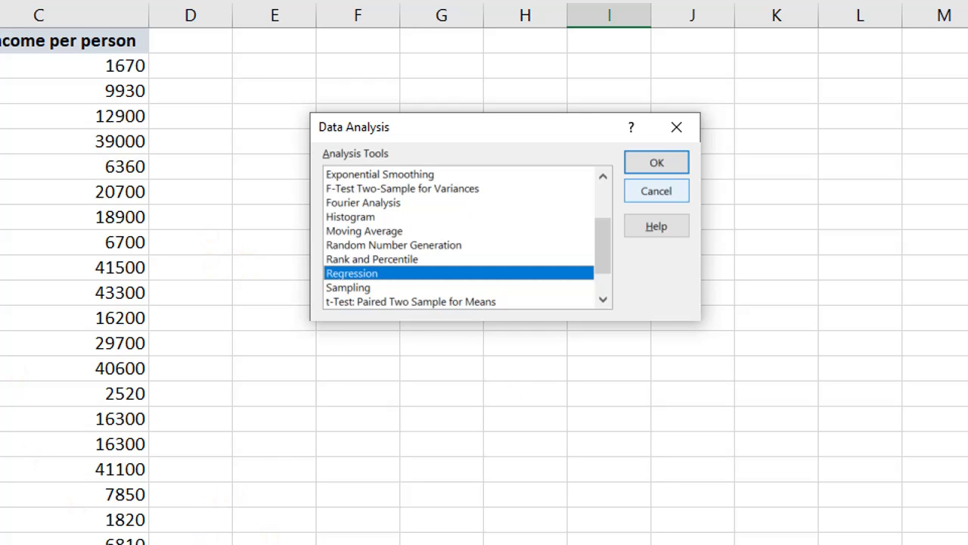
{"action": "scroll", "coordinate": [370, 214], "scroll_direction": "down", "scroll_amount": 1}
{"action": "left_click", "coordinate": [371, 233]}
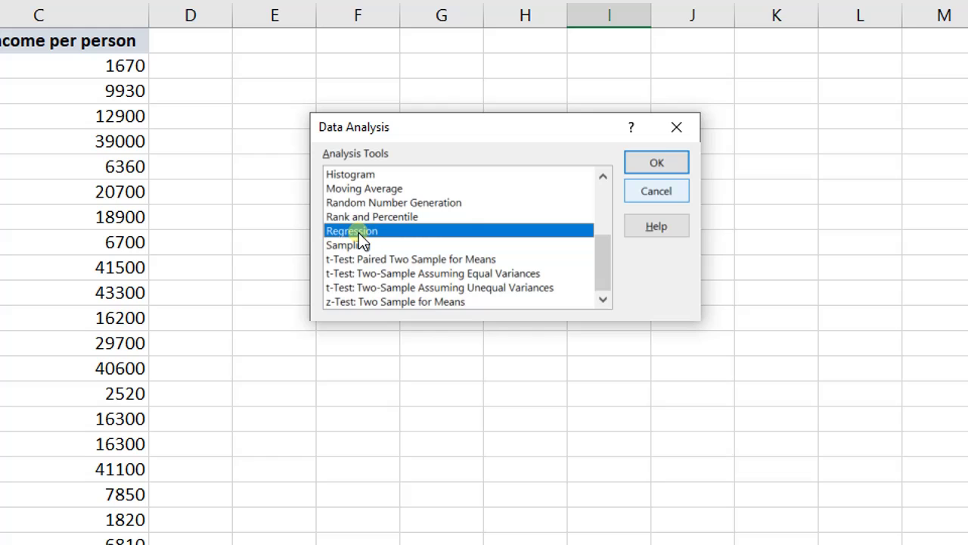
Open the Regression dialog and set the Input Y Range to life expectancy, $B$1:$B$188.
{"action": "left_click", "coordinate": [649, 168]}
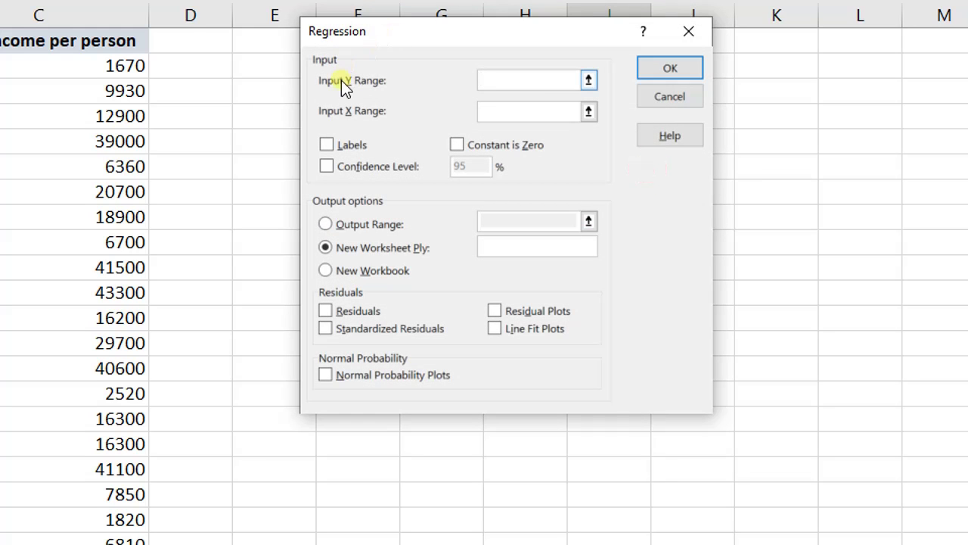
{"action": "left_click", "coordinate": [498, 80]}
{"action": "left_click", "coordinate": [494, 113]}
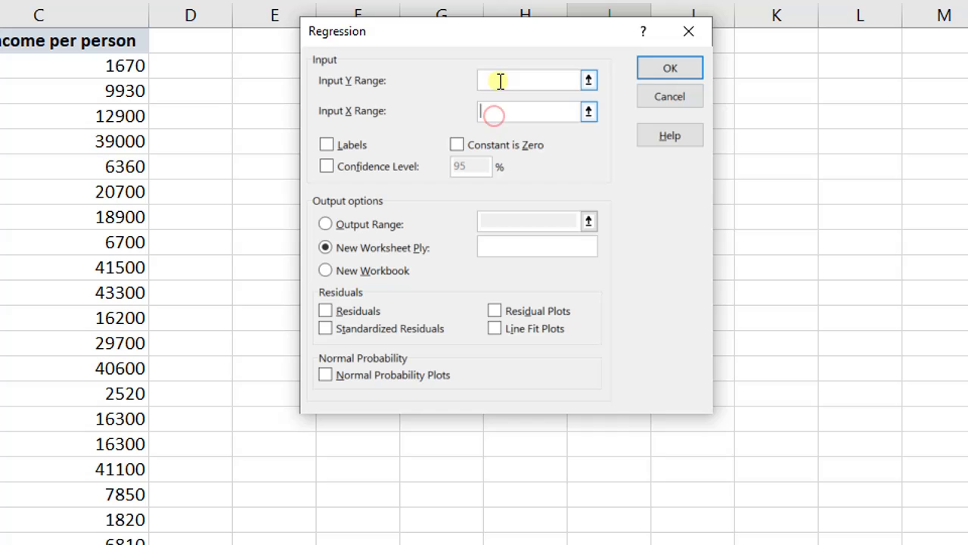
{"action": "left_click", "coordinate": [498, 80]}
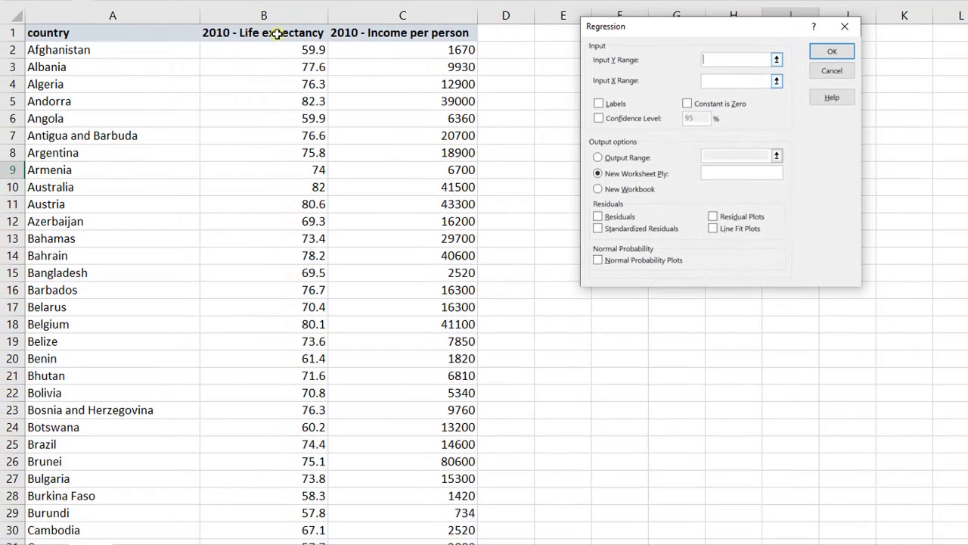
{"action": "left_click", "coordinate": [277, 35]}
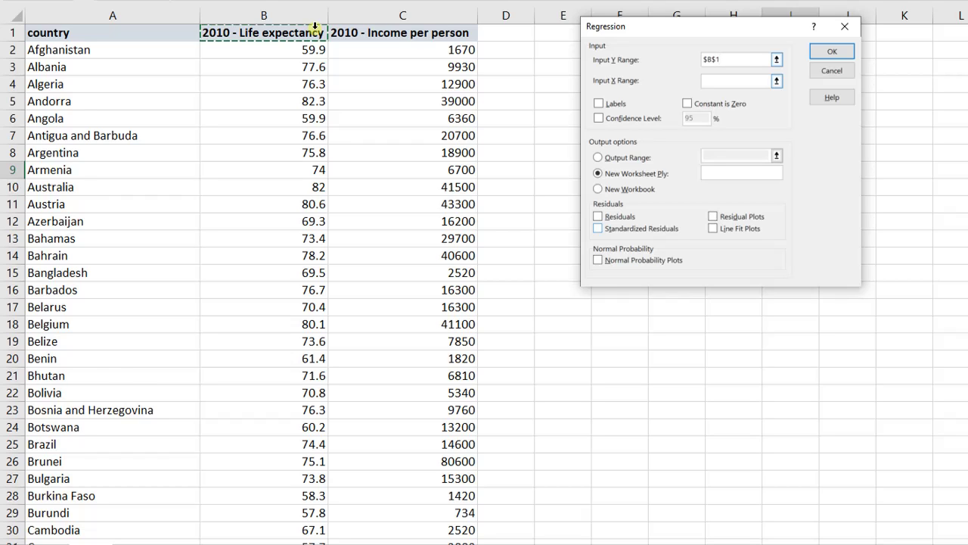
{"action": "key", "text": "ctrl+shift+Down"}
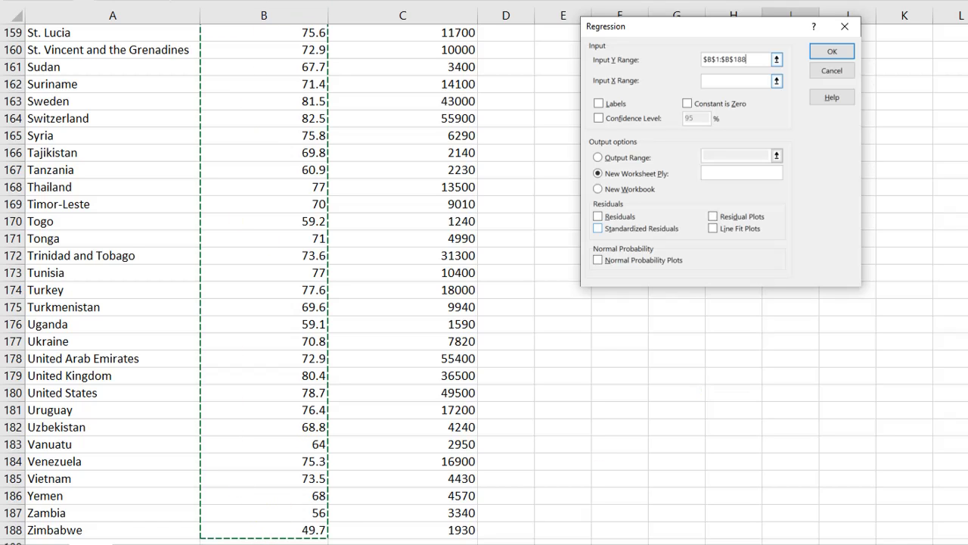
{"action": "scroll", "coordinate": [303, 280], "scroll_direction": "up", "scroll_amount": 20}
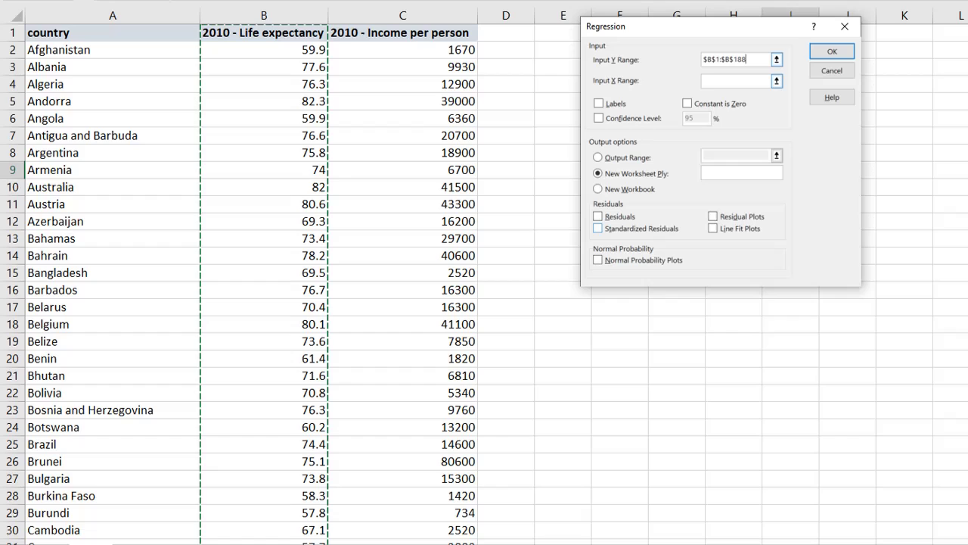
{"action": "left_click", "coordinate": [711, 79]}
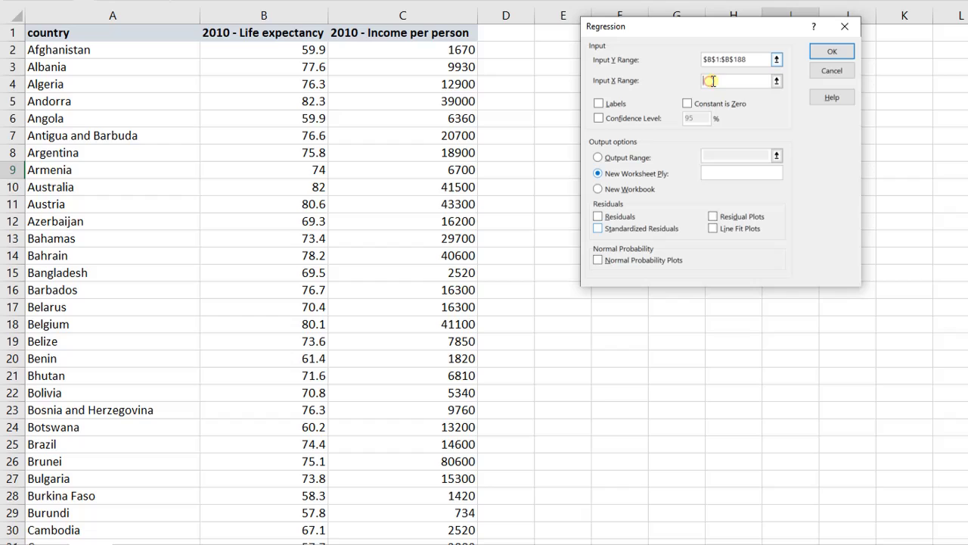
{"action": "left_click", "coordinate": [710, 80]}
Set the Input X Range to $C$1:$C$188, tick Labels, and run the regression.
{"action": "left_click", "coordinate": [424, 34]}
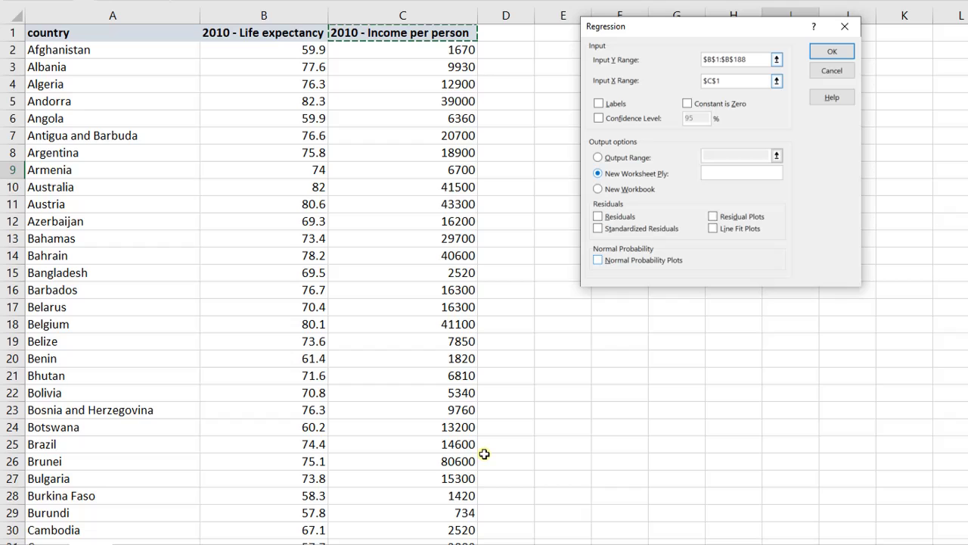
{"action": "key", "text": "ctrl+shift+Down"}
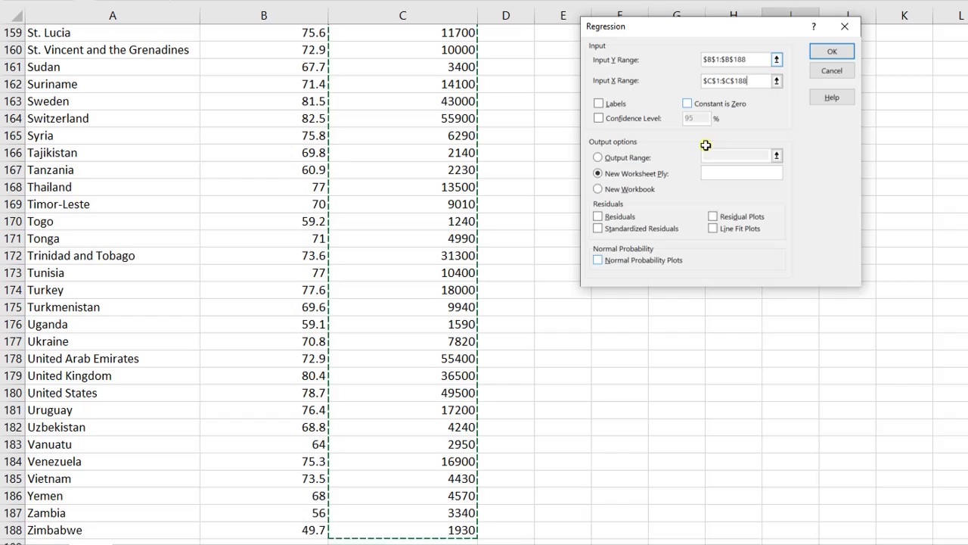
{"action": "left_click", "coordinate": [599, 104]}
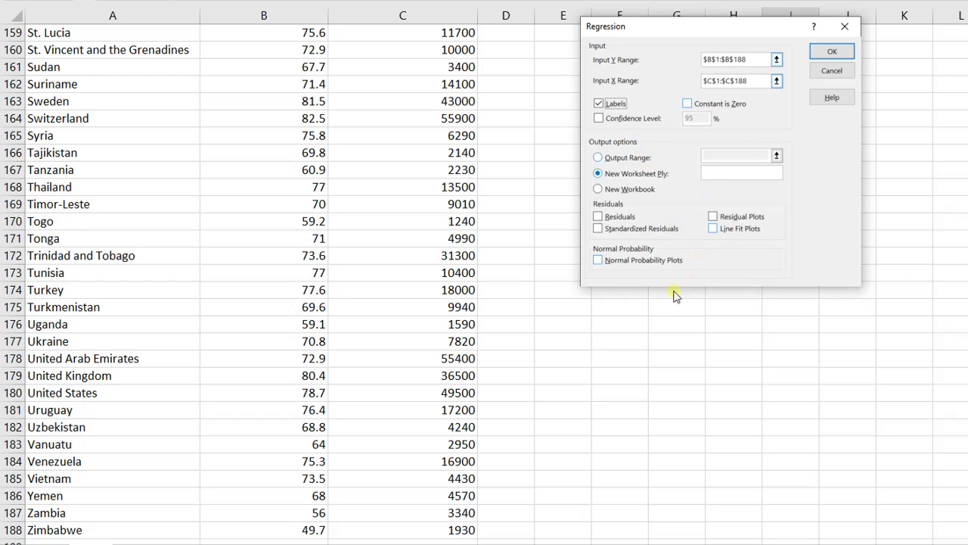
{"action": "left_click", "coordinate": [834, 53]}
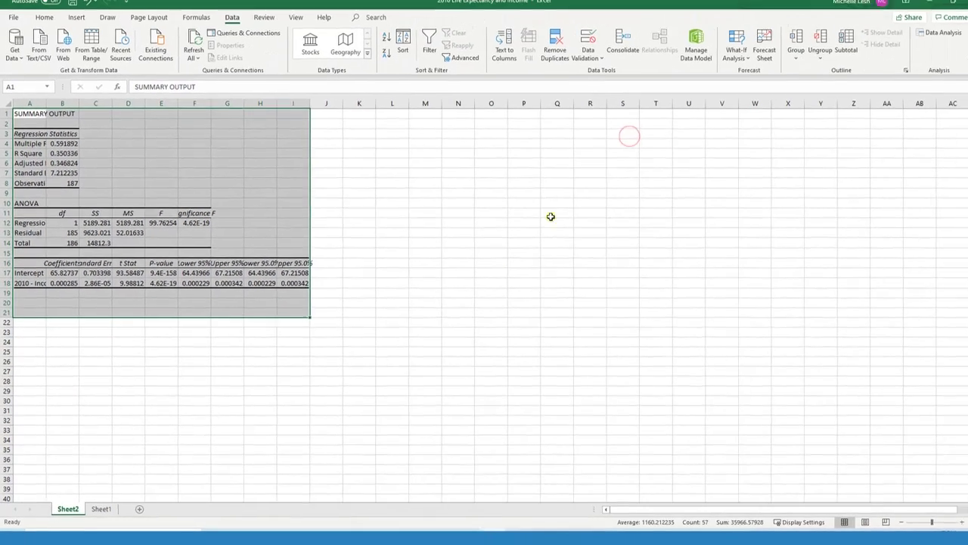
Autofit all columns on the Sheet2 regression output so values are readable.
{"action": "left_click", "coordinate": [764, 292]}
{"action": "left_click", "coordinate": [5, 111]}
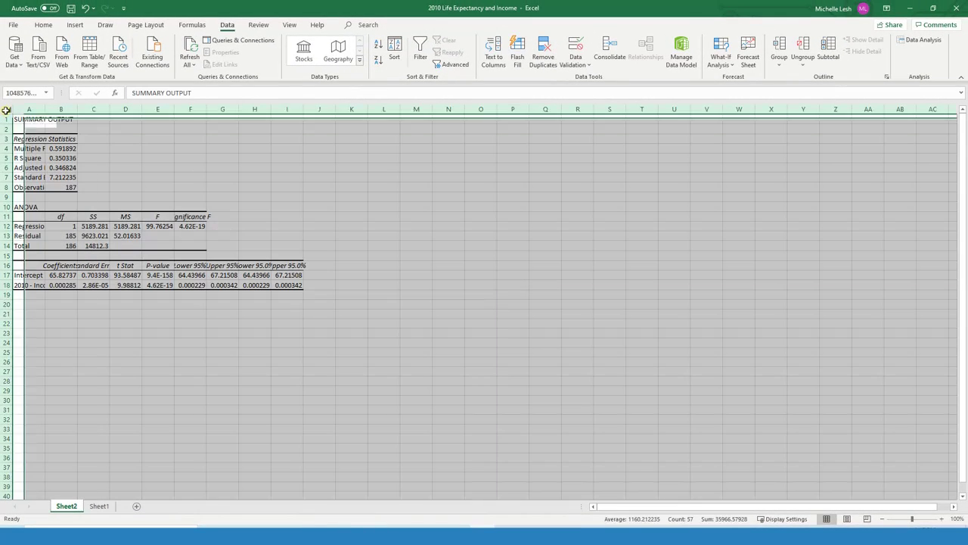
{"action": "double_click", "coordinate": [44, 109]}
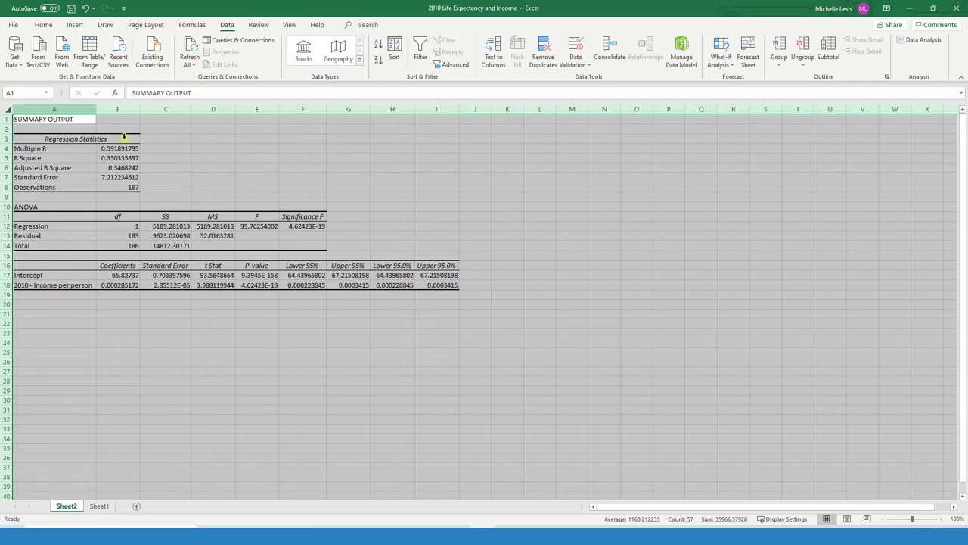
{"action": "left_click", "coordinate": [343, 344]}
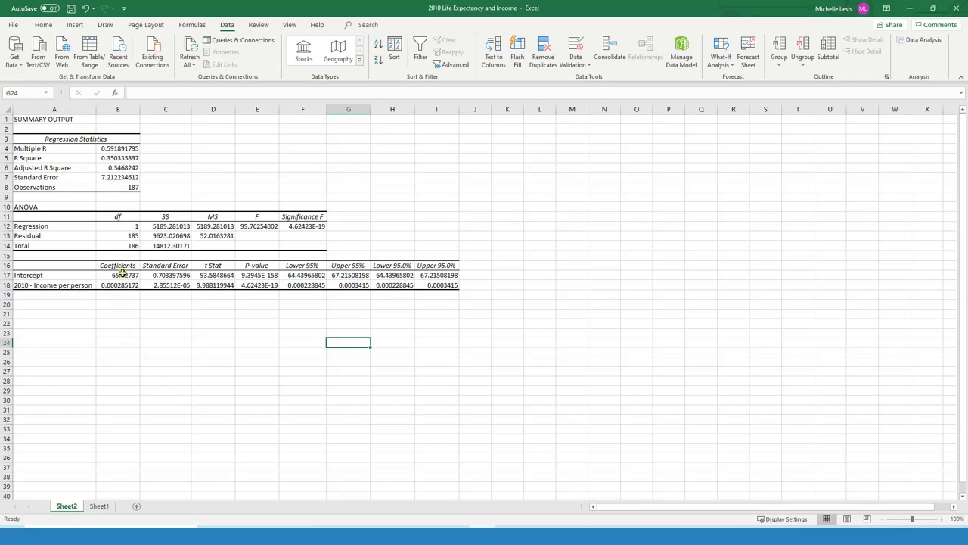
Select the intercept and slope coefficients in B17:B18.
{"action": "left_click_drag", "start_coordinate": [122, 274], "coordinate": [122, 285]}
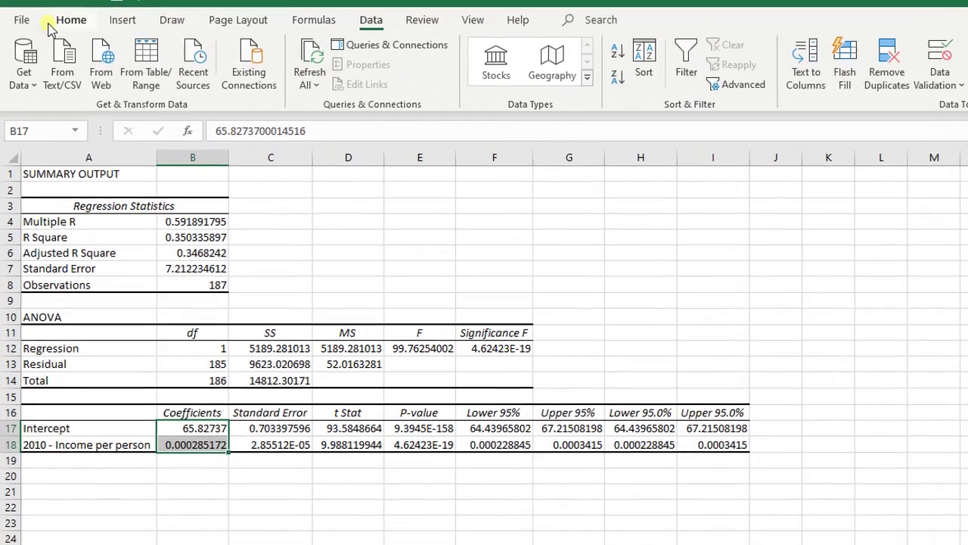
{"action": "left_click", "coordinate": [212, 429]}
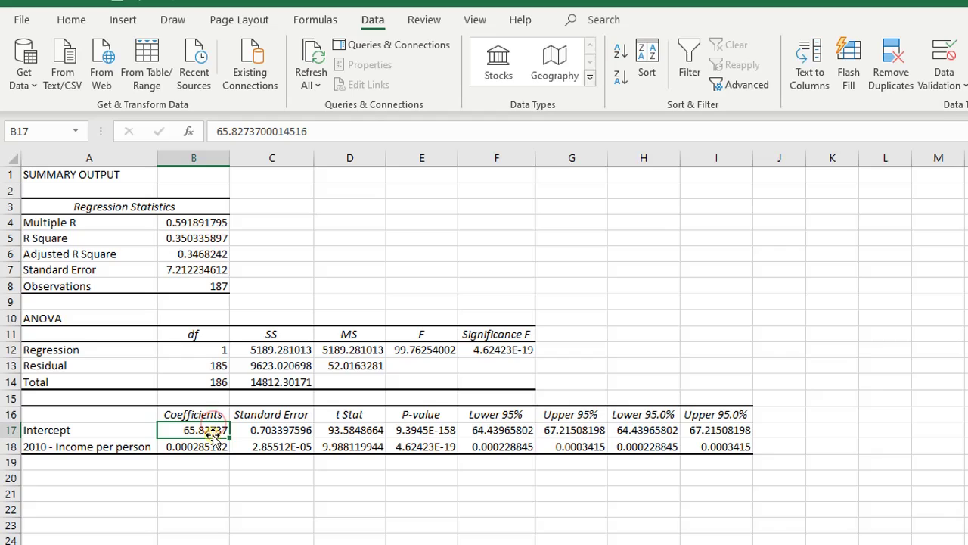
{"action": "left_click", "coordinate": [212, 447]}
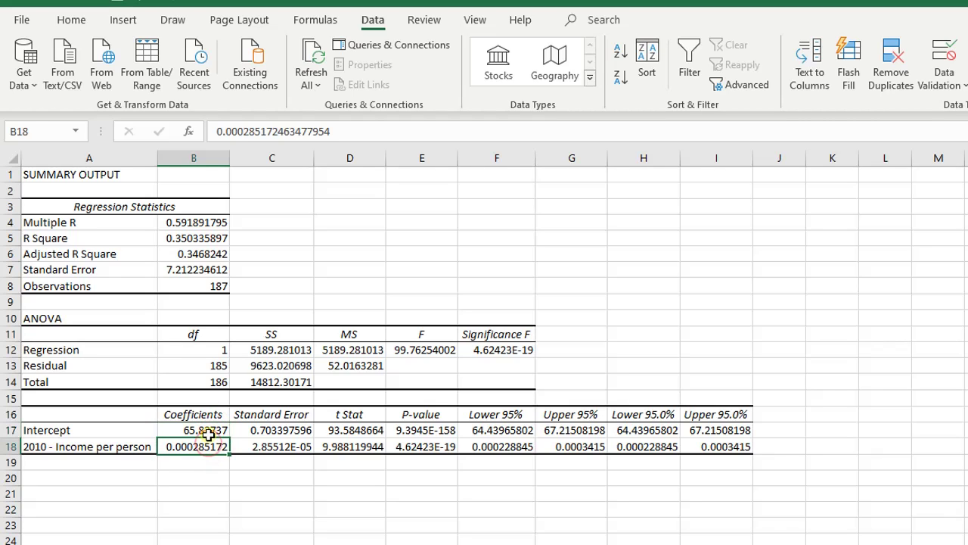
{"action": "left_click_drag", "start_coordinate": [208, 437], "coordinate": [189, 448]}
Fill the coefficient cells B17:B18 with yellow.
{"action": "left_click", "coordinate": [71, 19]}
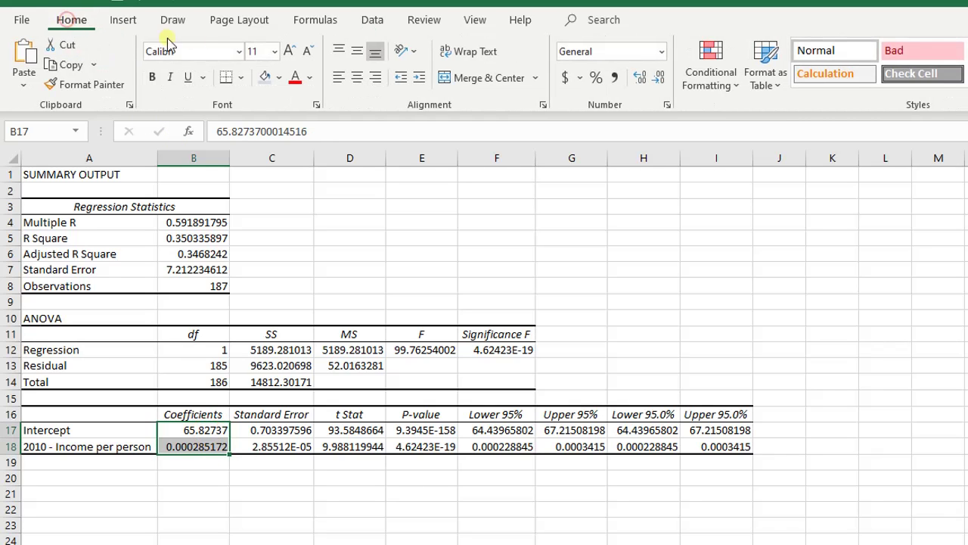
{"action": "left_click", "coordinate": [278, 77]}
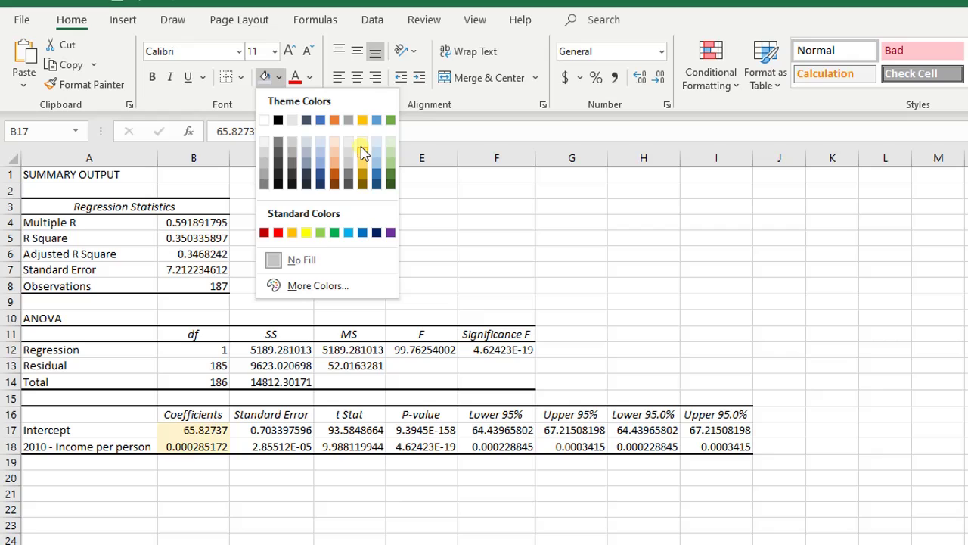
{"action": "left_click", "coordinate": [306, 233]}
{"action": "left_click", "coordinate": [307, 230]}
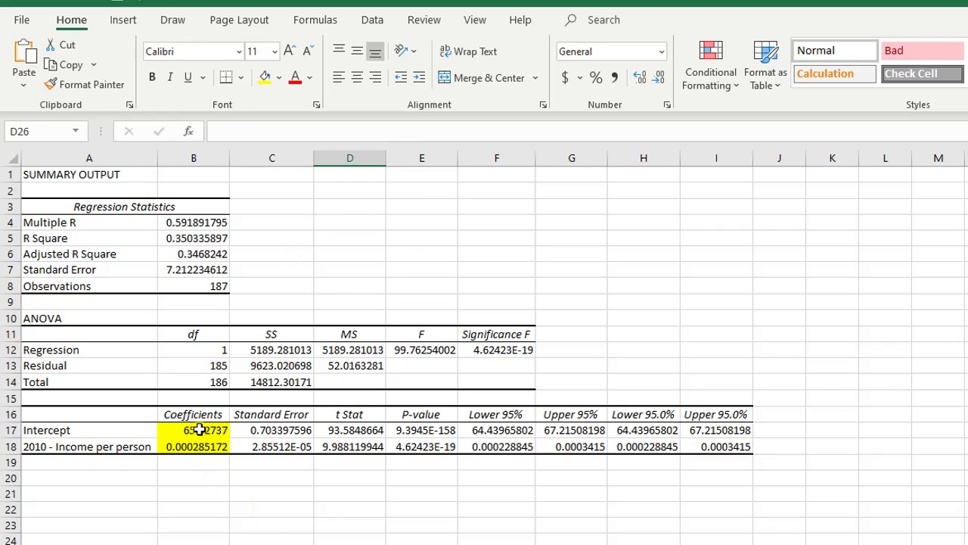
Adjust B17:B18 decimal places so the coefficients show 65.8274 and 0.0003.
{"action": "left_click_drag", "start_coordinate": [201, 429], "coordinate": [201, 448]}
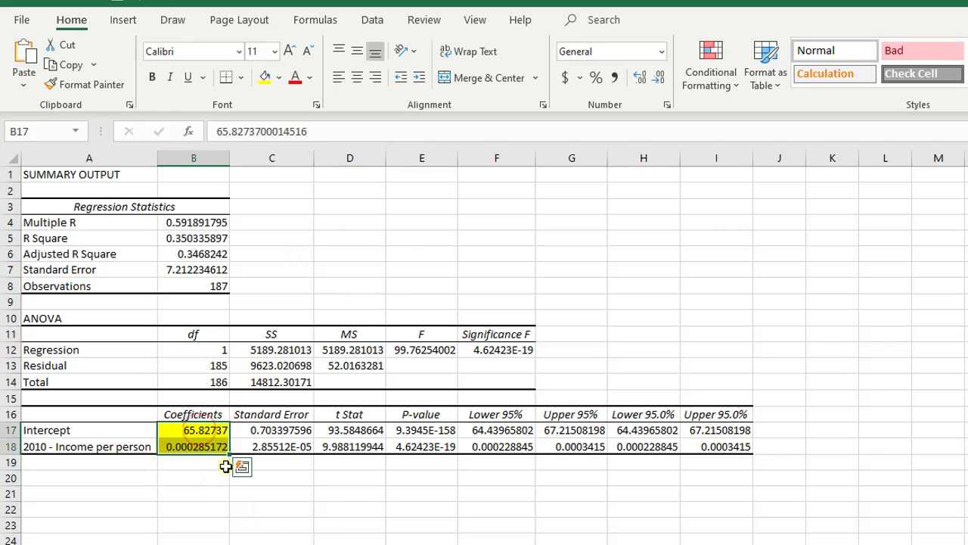
{"action": "left_click", "coordinate": [656, 81]}
{"action": "left_click", "coordinate": [643, 79]}
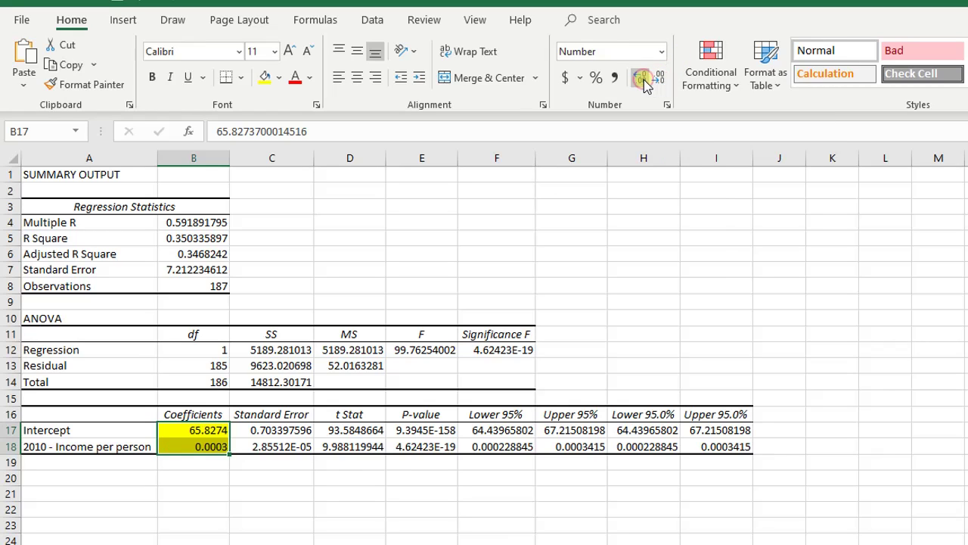
{"action": "left_click", "coordinate": [362, 539]}
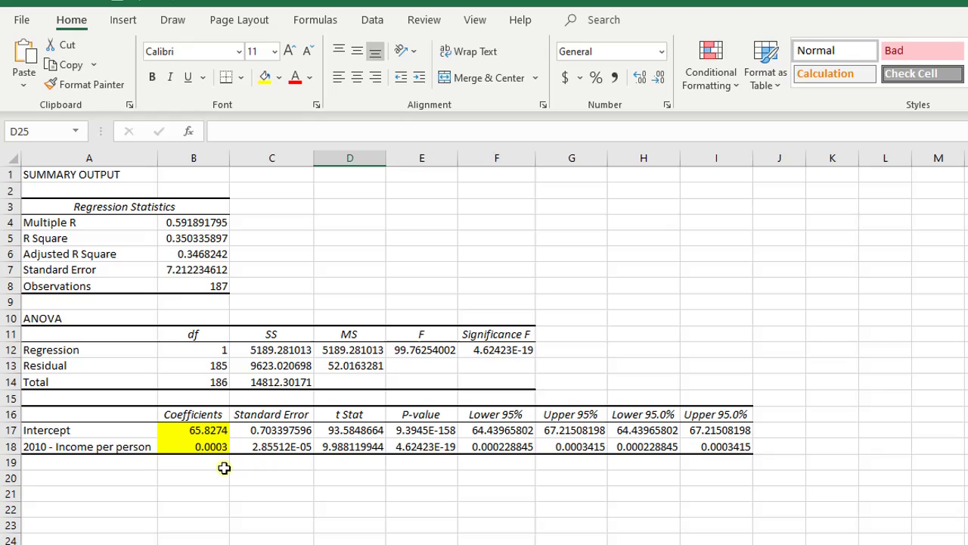
{"action": "left_click", "coordinate": [460, 541]}
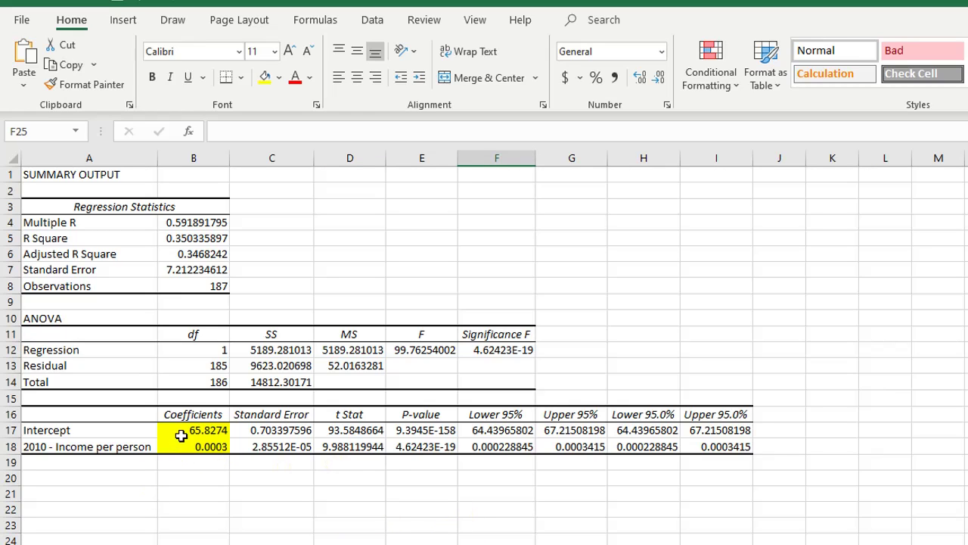
{"action": "left_click_drag", "start_coordinate": [181, 435], "coordinate": [181, 448]}
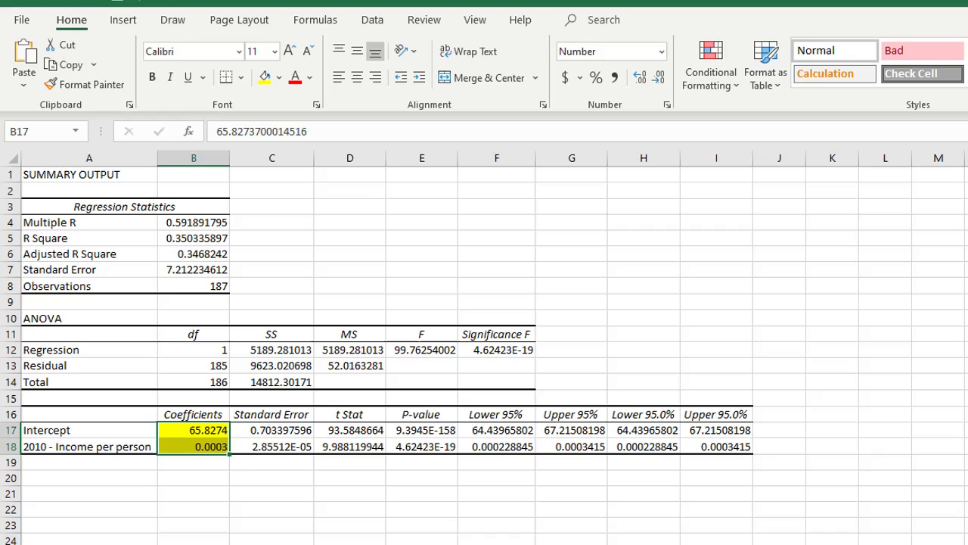
{"action": "left_click", "coordinate": [353, 514]}
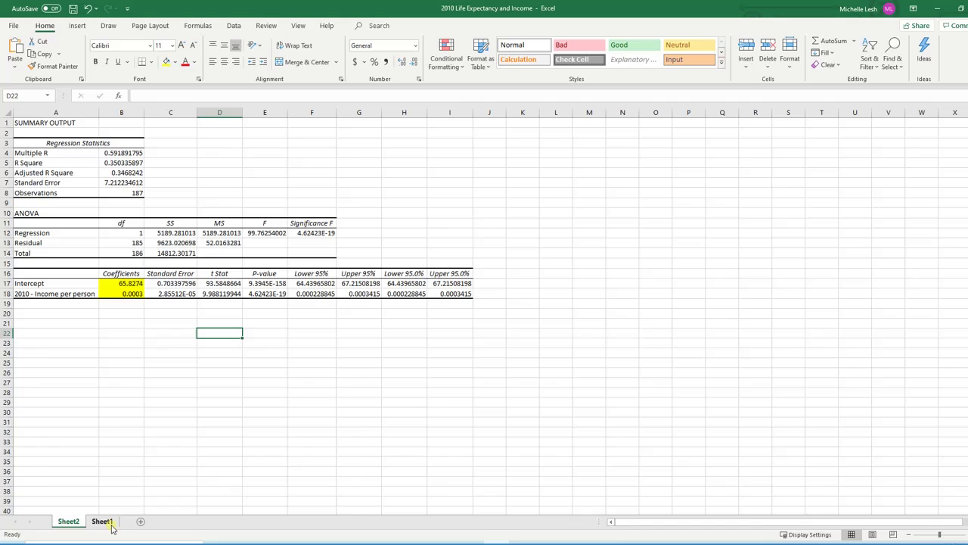
On Sheet1, enter the note b1 = Syx/Sxx in cell G1.
{"action": "left_click", "coordinate": [112, 525]}
{"action": "left_click", "coordinate": [456, 293]}
{"action": "scroll", "coordinate": [965, 464], "scroll_direction": "up", "scroll_amount": 20}
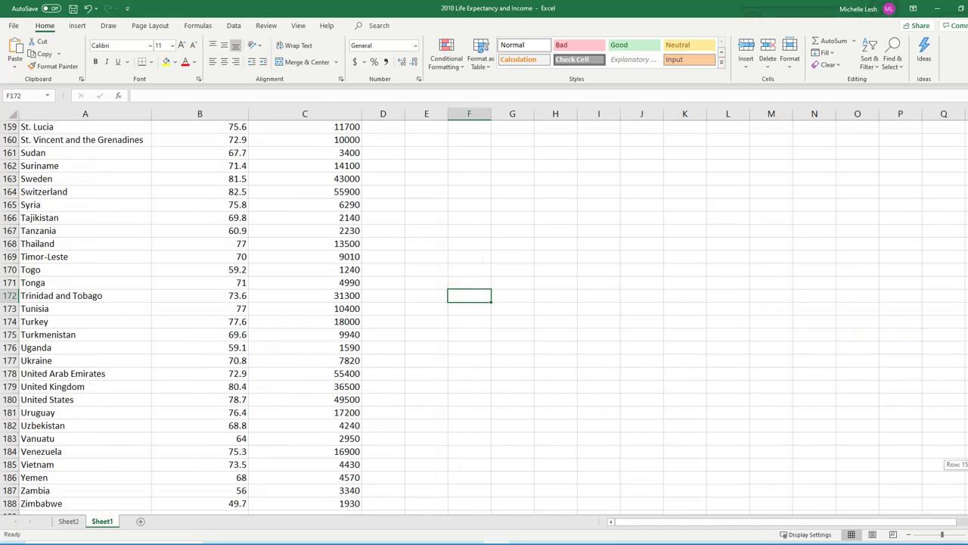
{"action": "left_click", "coordinate": [615, 228]}
{"action": "left_click", "coordinate": [412, 130]}
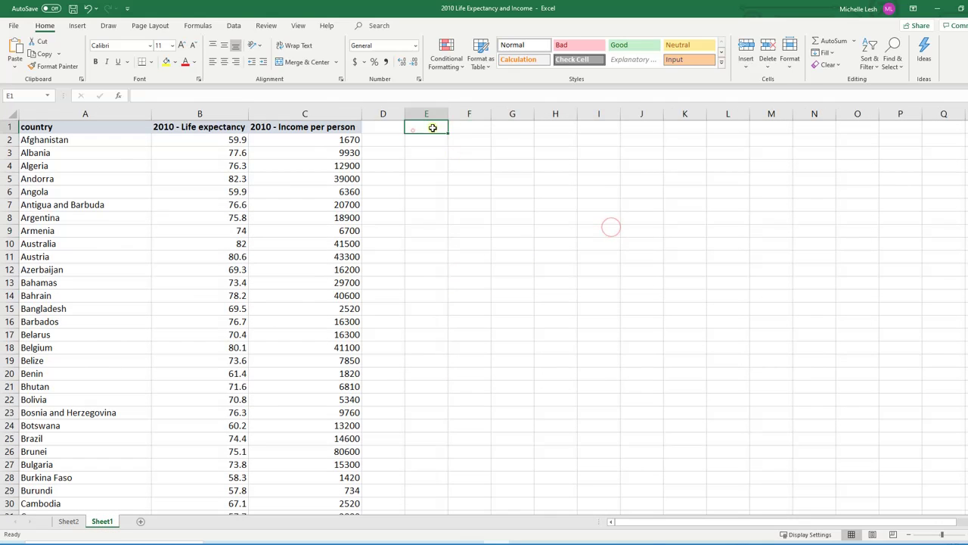
{"action": "left_click", "coordinate": [518, 129]}
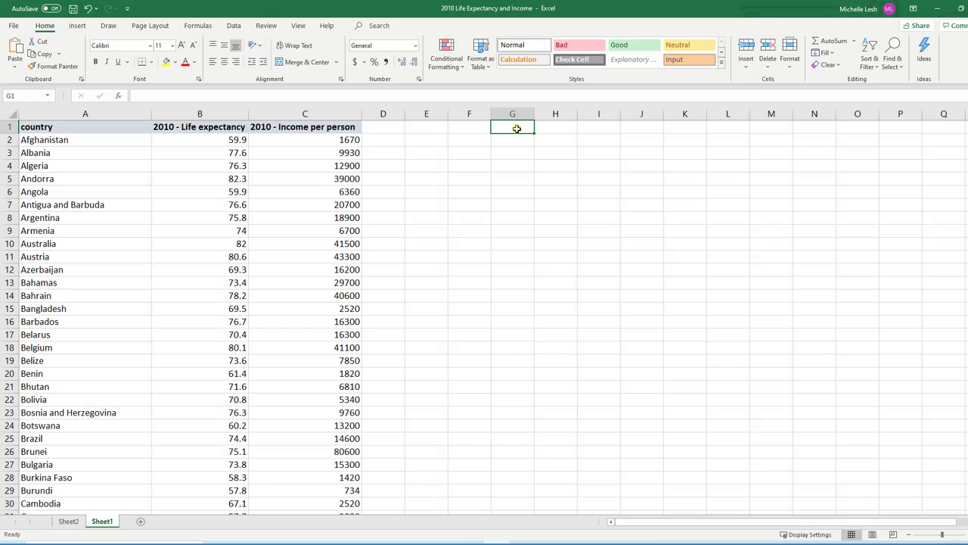
{"action": "type", "text": "b1 = Syx/Sxx"}
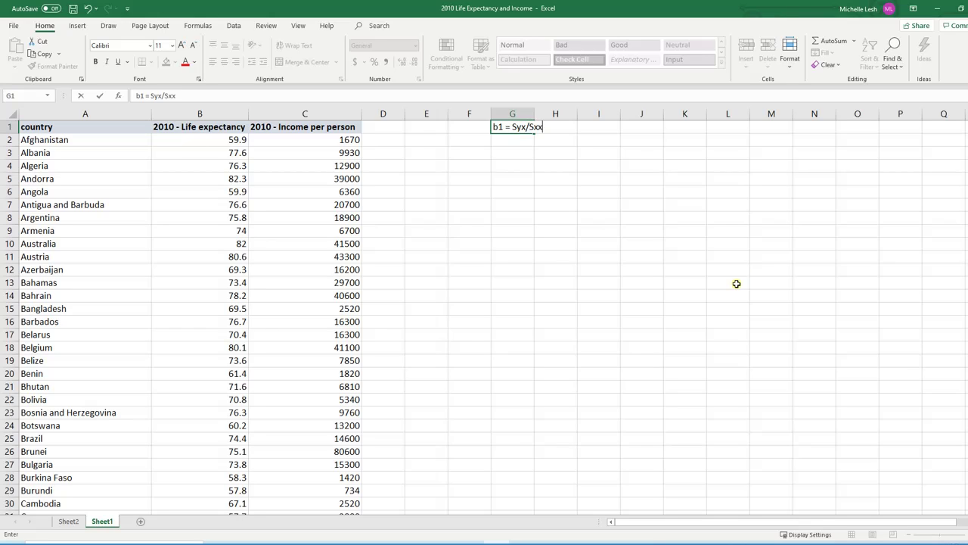
{"action": "key", "text": "Return"}
Add the headings (y - ybar) in D1 and (x - xbar) in E1.
{"action": "key", "text": "Up"}
{"action": "key", "text": "Left"}
{"action": "key", "text": "Left"}
{"action": "key", "text": "Left"}
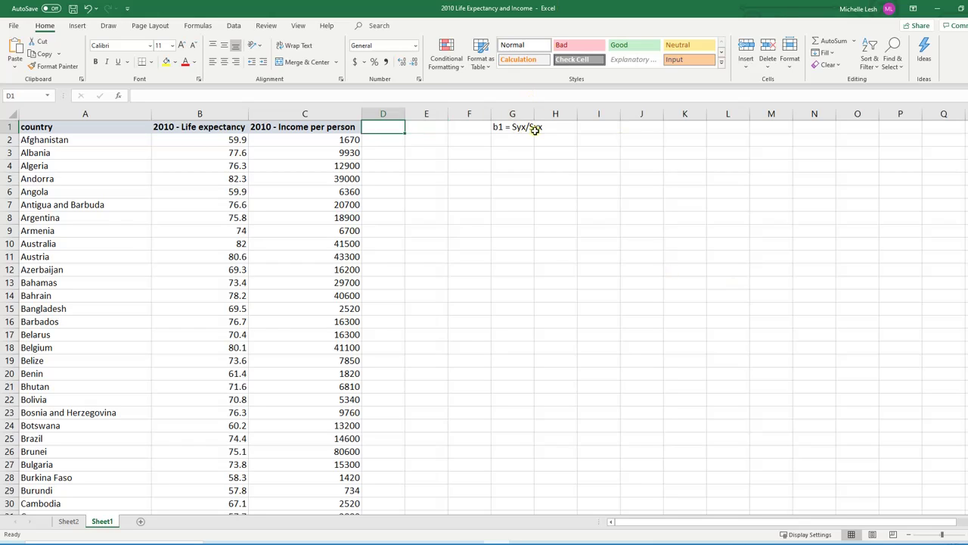
{"action": "type", "text": "(y-ybar"}
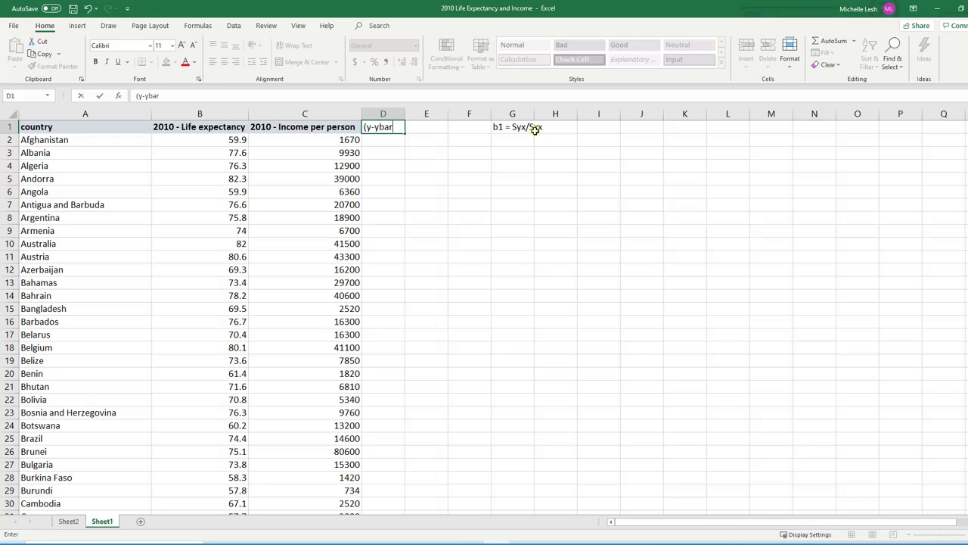
{"action": "type", "text": ")"}
{"action": "left_click", "coordinate": [375, 127]}
{"action": "left_click", "coordinate": [421, 126]}
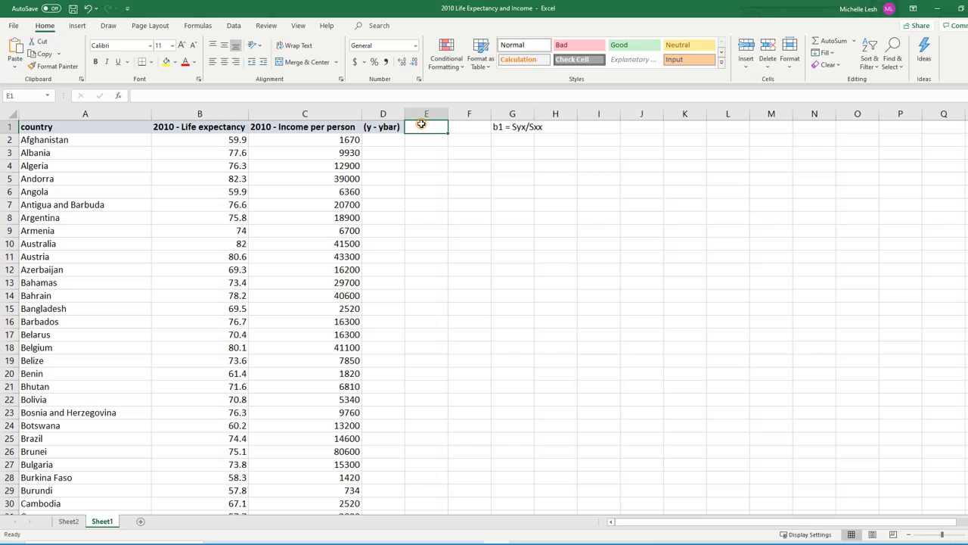
{"action": "type", "text": "(x - xbar"}
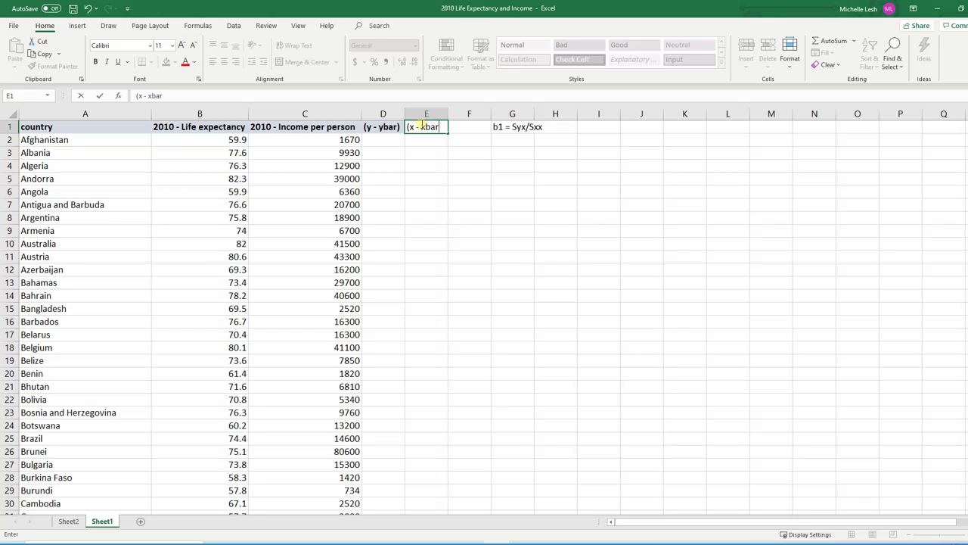
{"action": "type", "text": ")"}
{"action": "key", "text": "Return"}
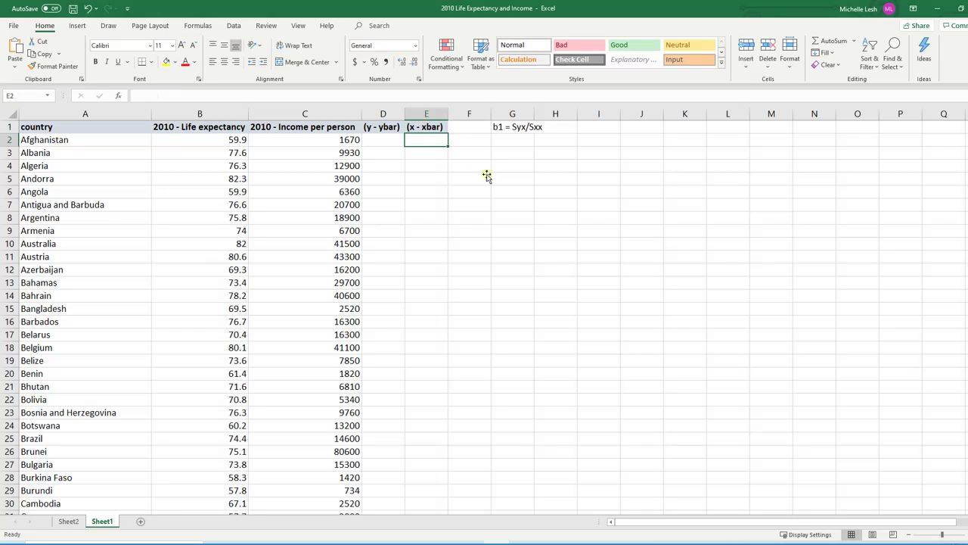
Type the labels ybar in G2 and xbar in G3.
{"action": "left_click", "coordinate": [469, 165]}
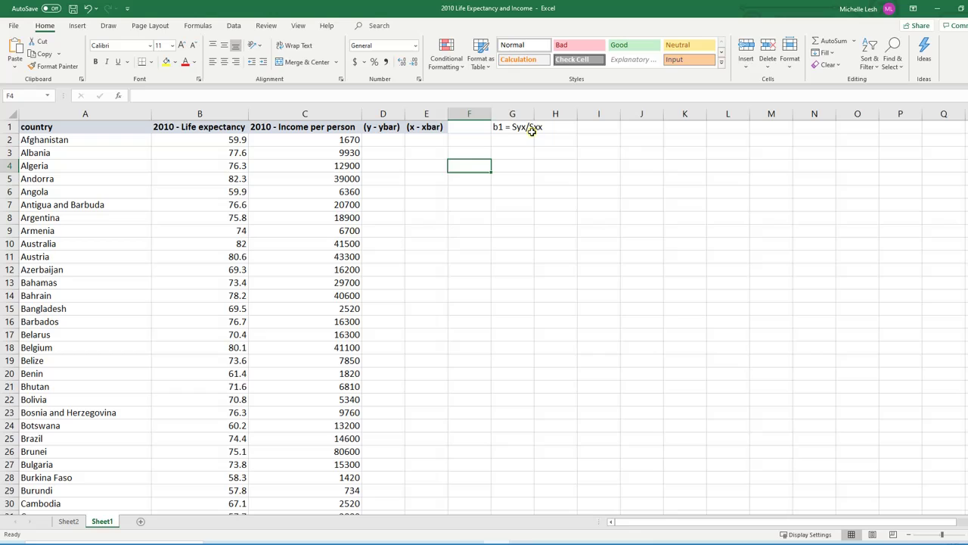
{"action": "left_click", "coordinate": [522, 135]}
{"action": "type", "text": "ybar"}
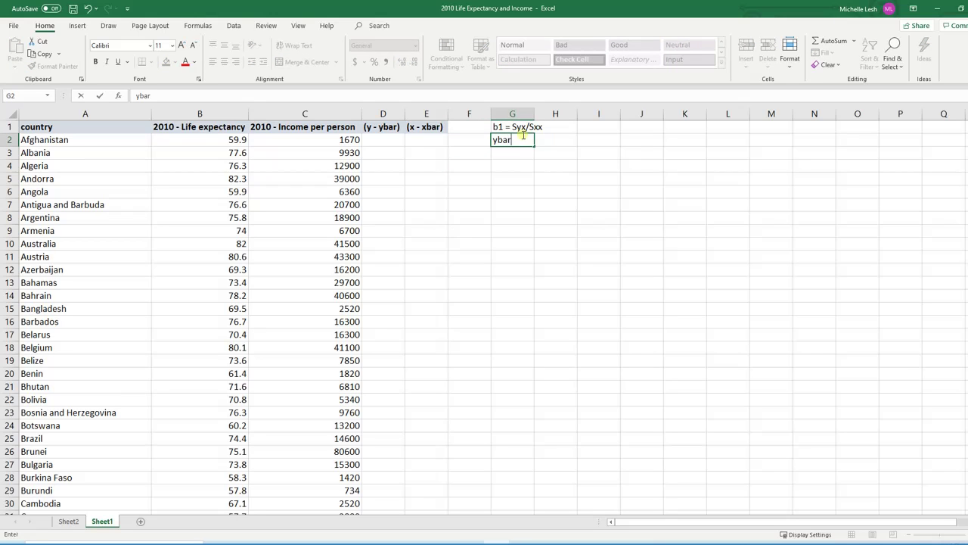
{"action": "key", "text": "Return"}
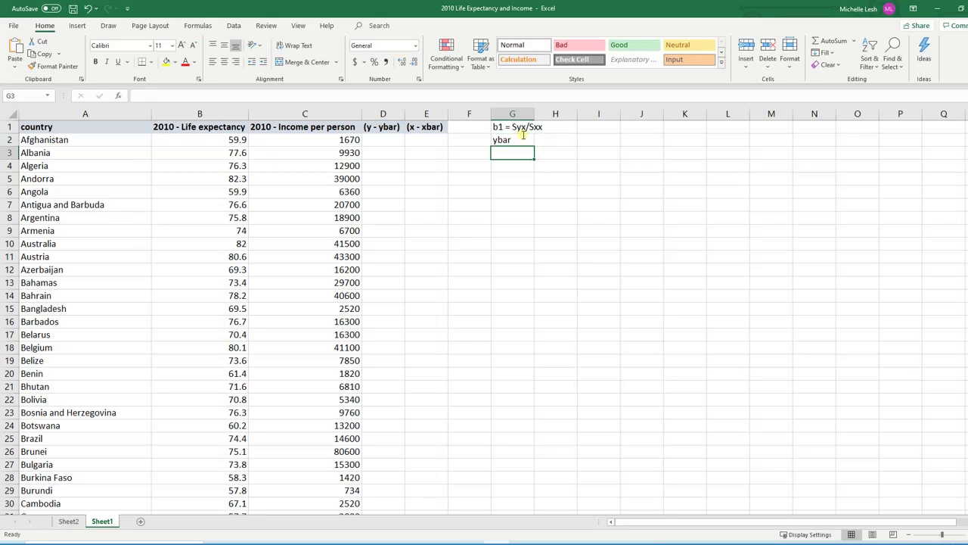
{"action": "type", "text": "xbar"}
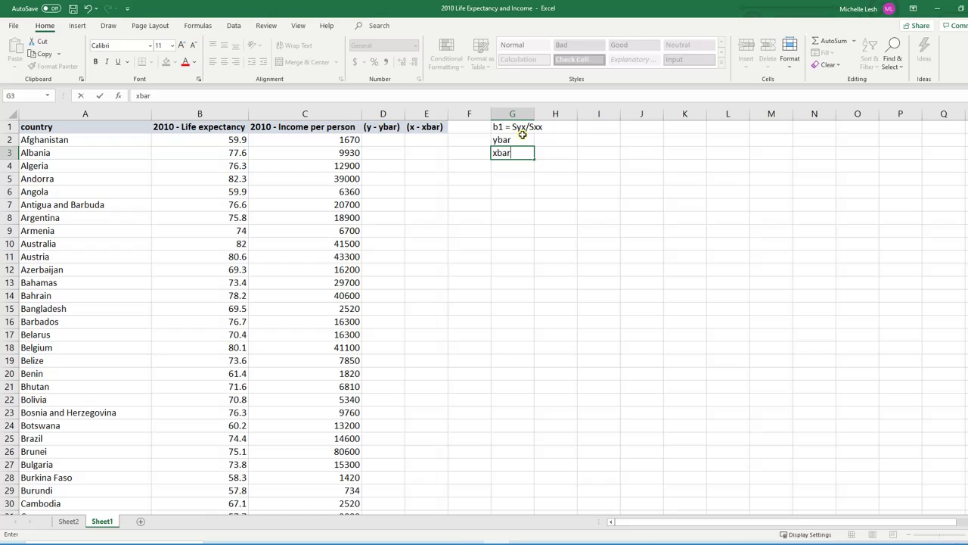
{"action": "key", "text": "Up"}
Enter =AVERAGE(B2:B188) in H2, giving mean life expectancy 70.4759.
{"action": "key", "text": "Right"}
{"action": "type", "text": "="}
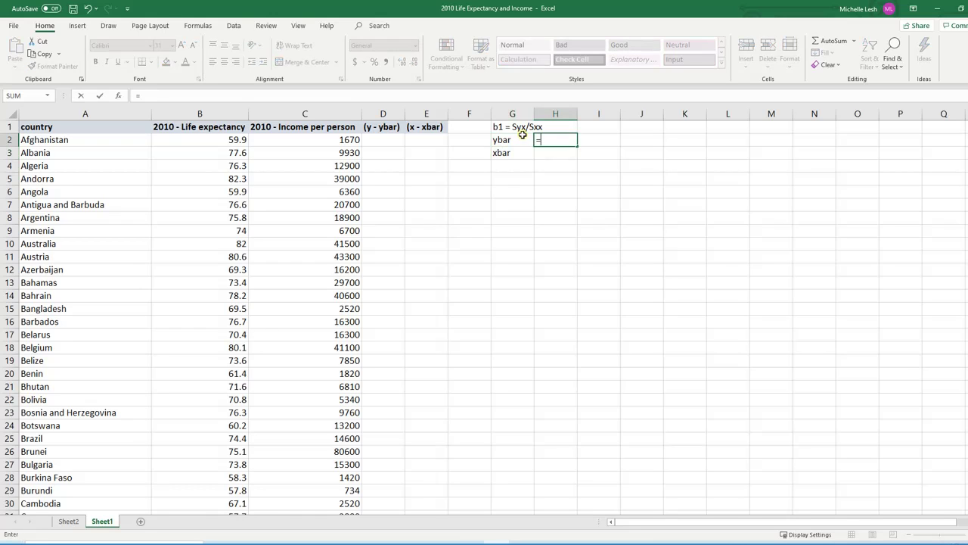
{"action": "type", "text": "aver"}
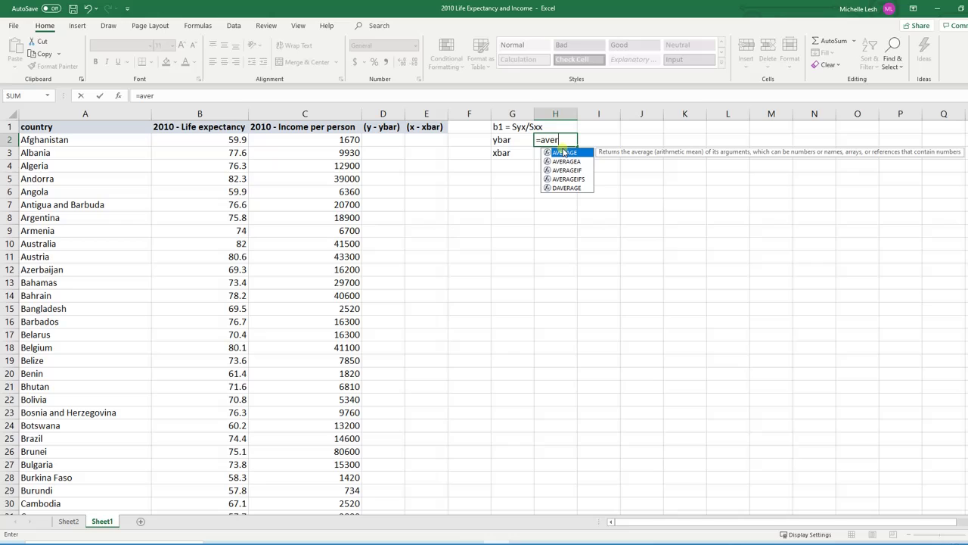
{"action": "double_click", "coordinate": [564, 152]}
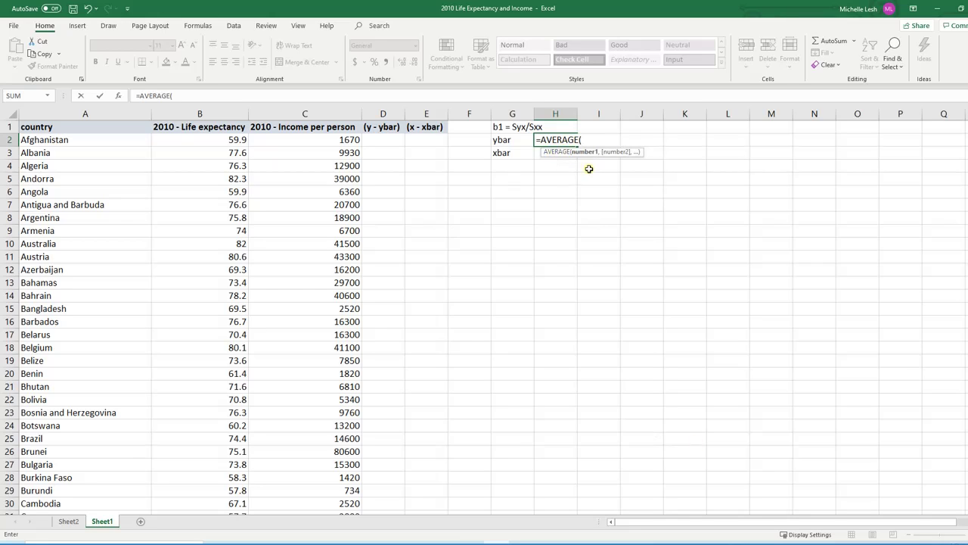
{"action": "left_click", "coordinate": [225, 140]}
{"action": "left_click", "coordinate": [208, 126]}
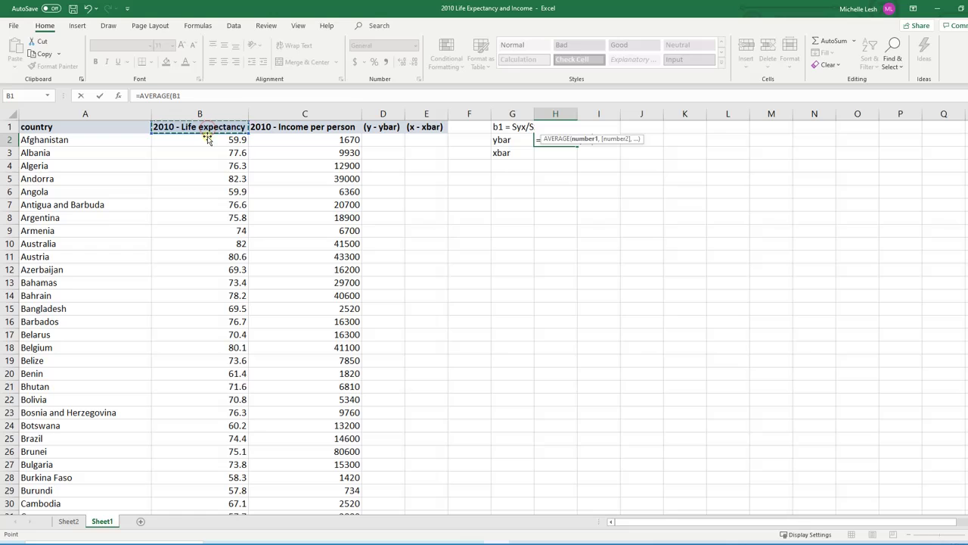
{"action": "left_click", "coordinate": [202, 140]}
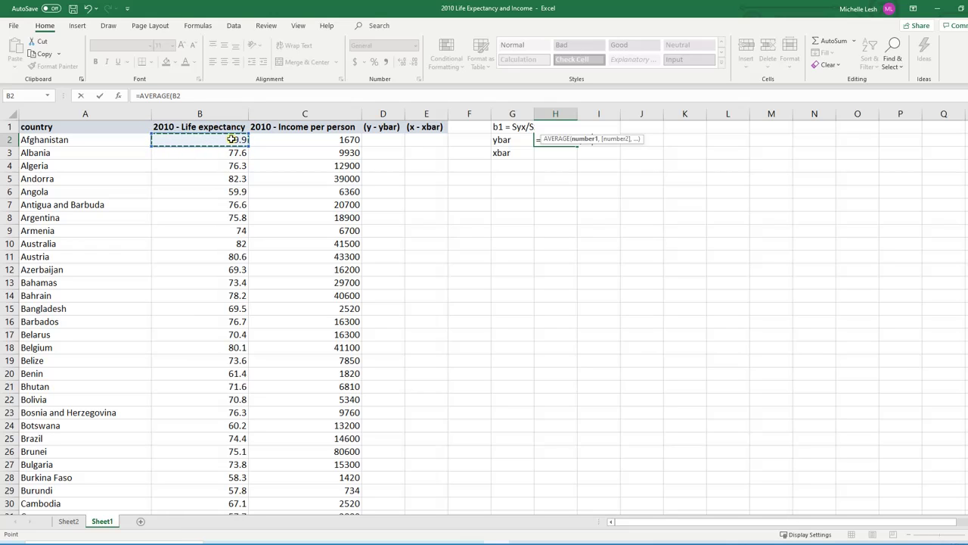
{"action": "key", "text": "ctrl+shift+Down"}
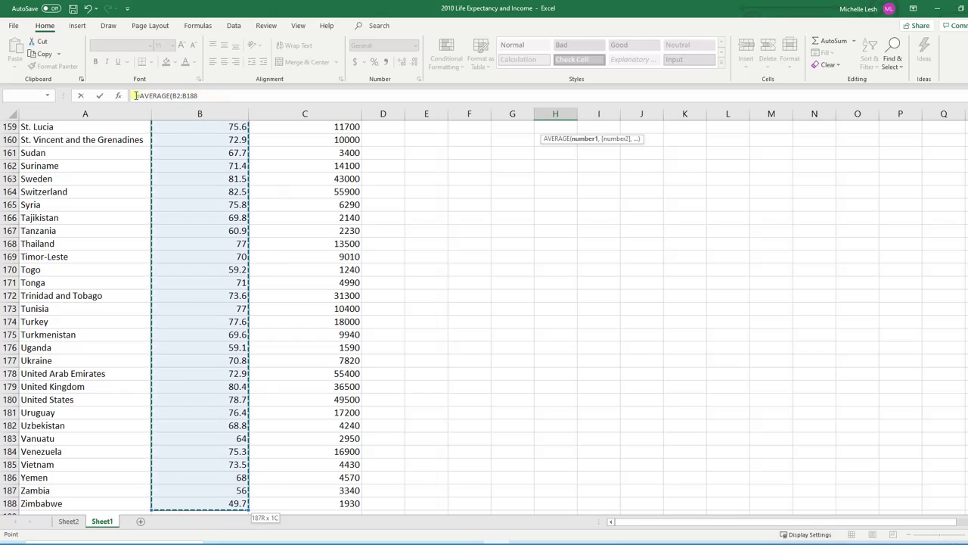
{"action": "left_click", "coordinate": [204, 95]}
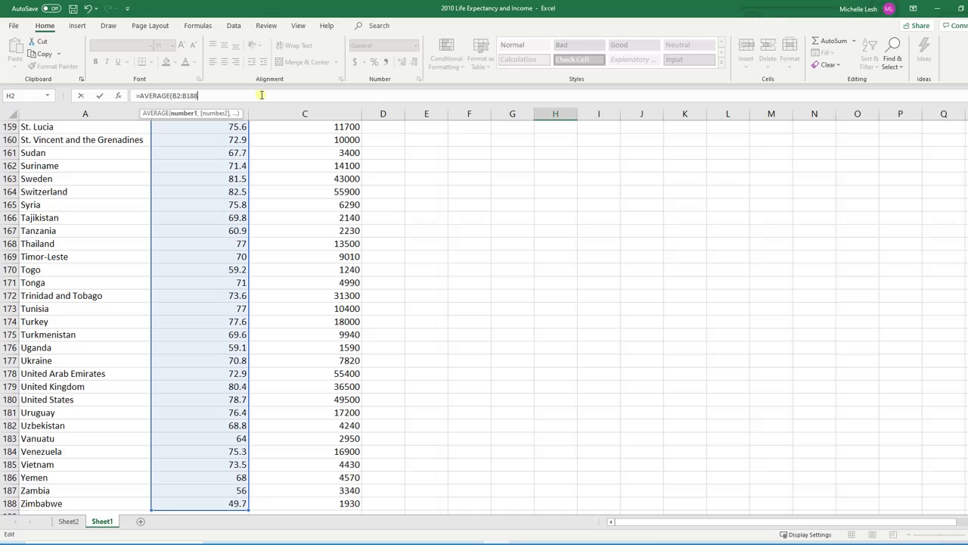
{"action": "type", "text": ")"}
{"action": "key", "text": "Return"}
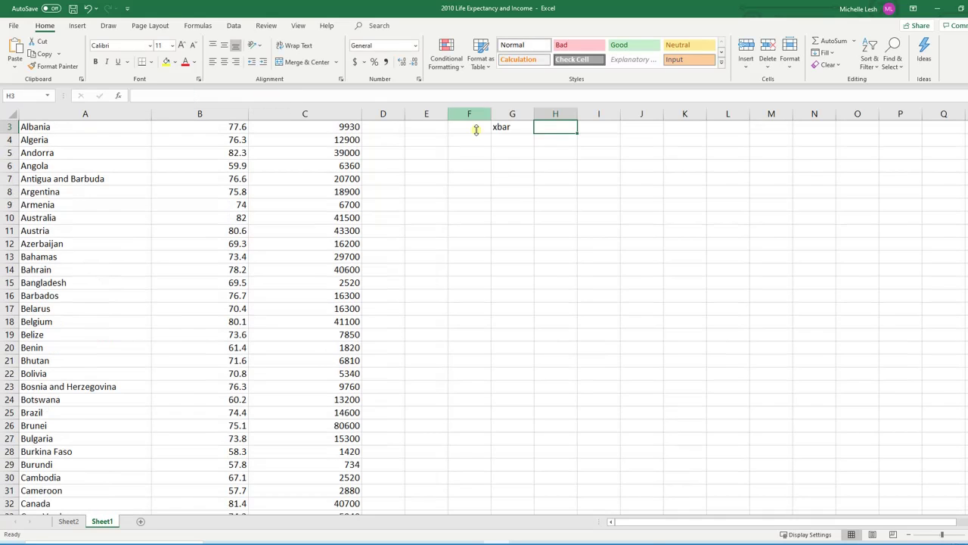
{"action": "scroll", "coordinate": [491, 151], "scroll_direction": "up", "scroll_amount": 1}
Enter =AVERAGE(C2:C188) in H3, giving mean income per person 16300.9.
{"action": "left_click", "coordinate": [545, 141]}
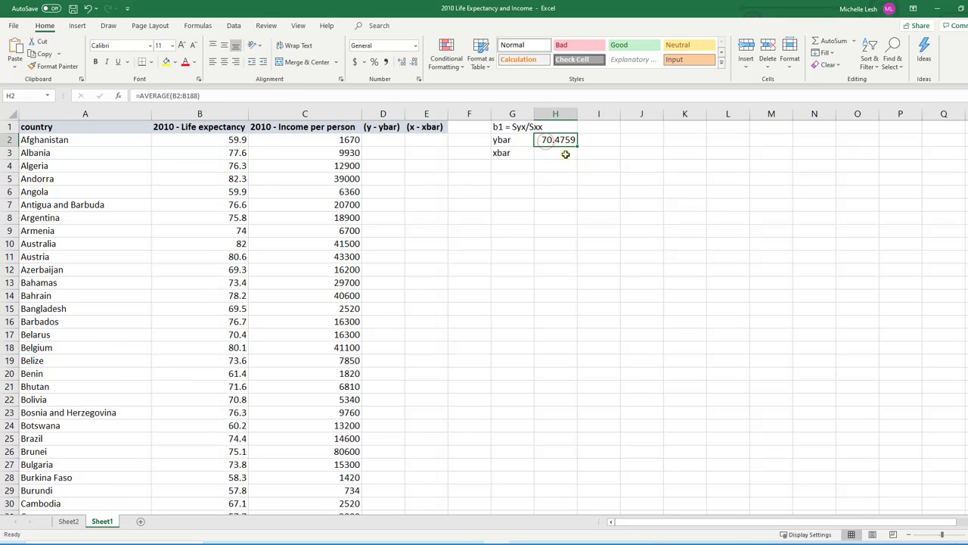
{"action": "left_click", "coordinate": [564, 154]}
{"action": "type", "text": "=ab"}
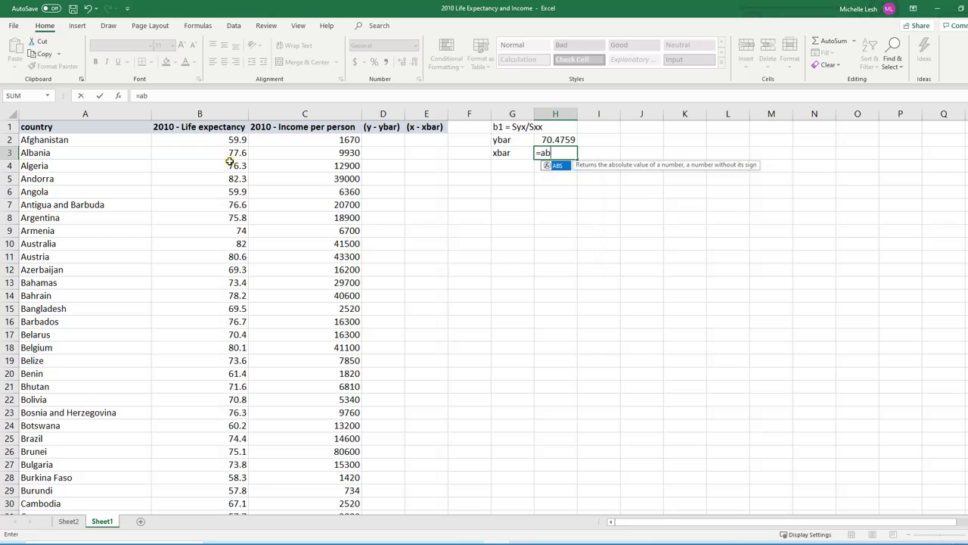
{"action": "key", "text": "BackSpace"}
{"action": "type", "text": "verage"}
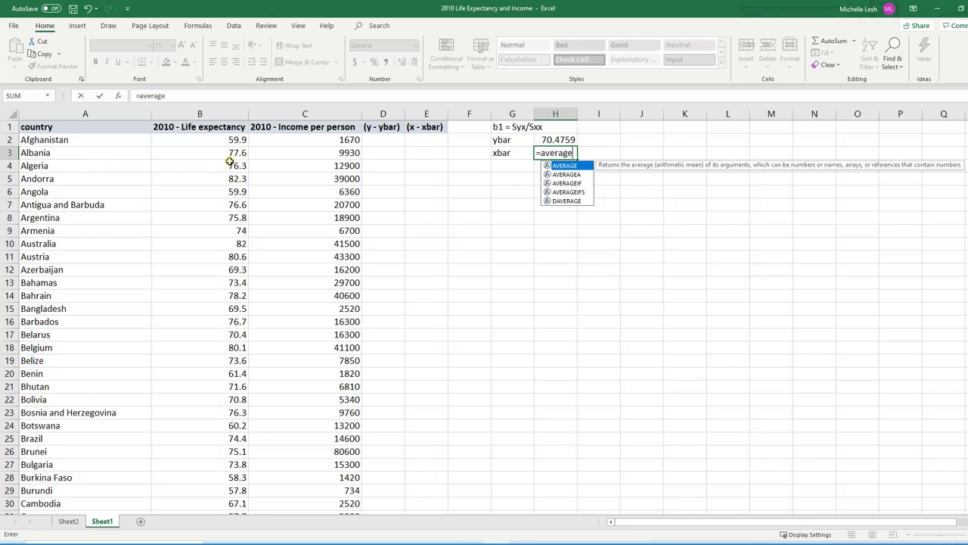
{"action": "type", "text": "("}
{"action": "left_click", "coordinate": [279, 141]}
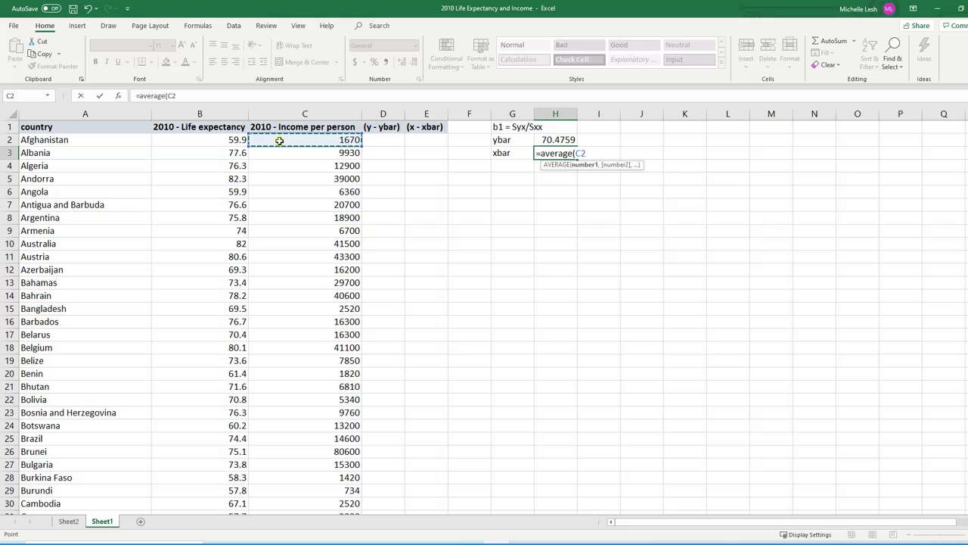
{"action": "key", "text": "ctrl+shift+Down"}
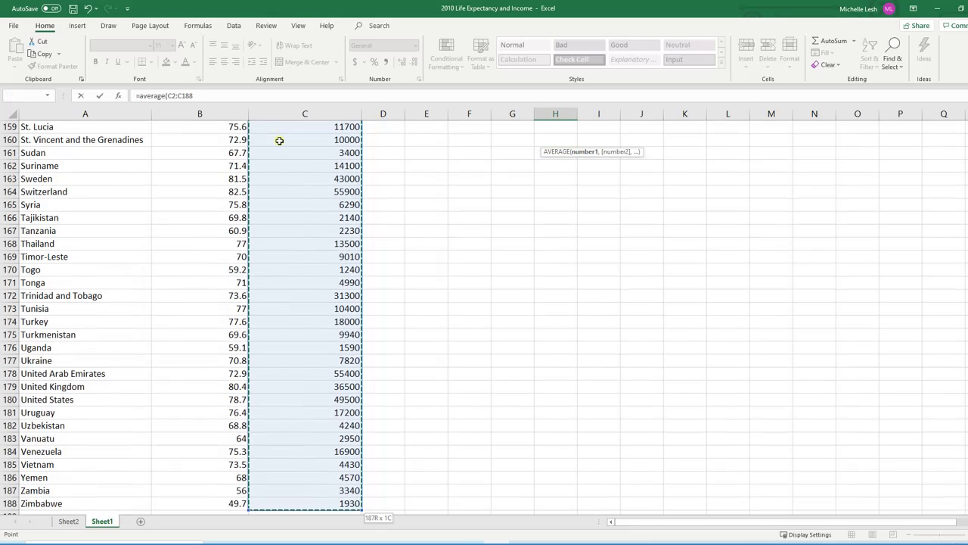
{"action": "type", "text": ")"}
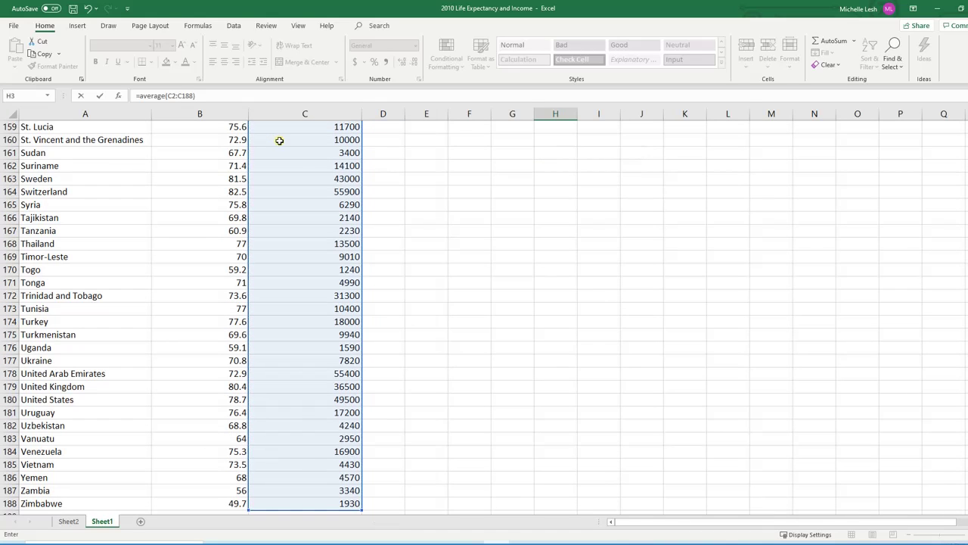
{"action": "key", "text": "Return"}
{"action": "scroll", "coordinate": [482, 193], "scroll_direction": "up", "scroll_amount": 1}
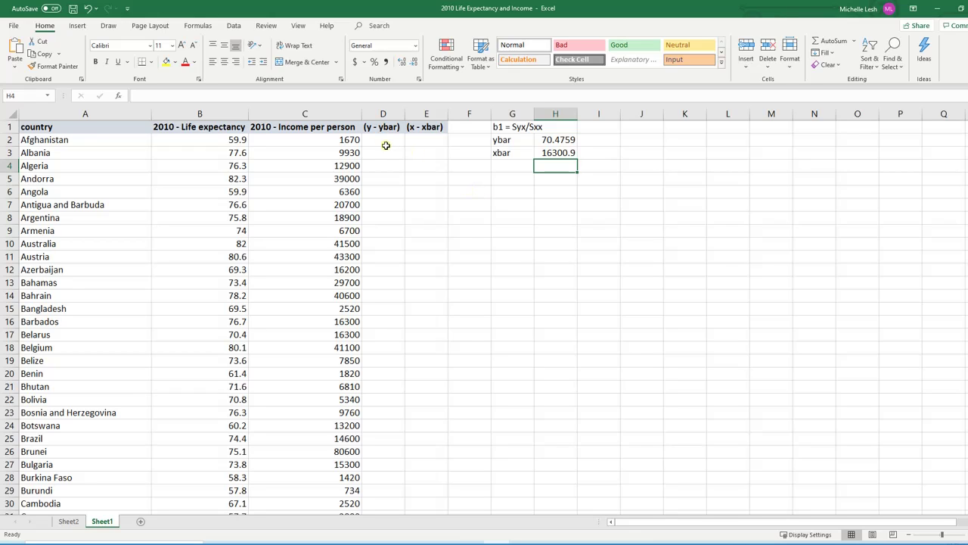
Enter =B2-$H$2 in D2, giving the first deviation -10.5759.
{"action": "left_click", "coordinate": [386, 142]}
{"action": "type", "text": "="}
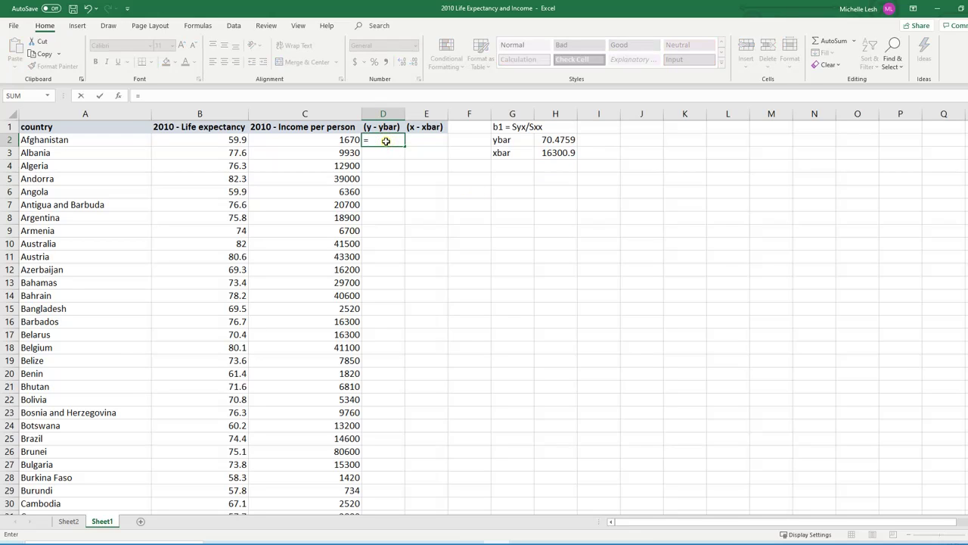
{"action": "left_click", "coordinate": [220, 140]}
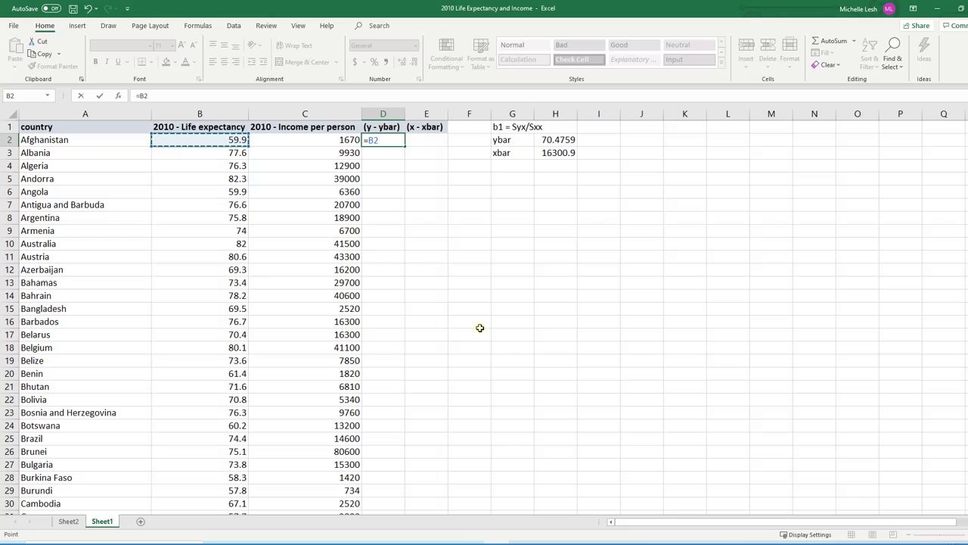
{"action": "type", "text": "-"}
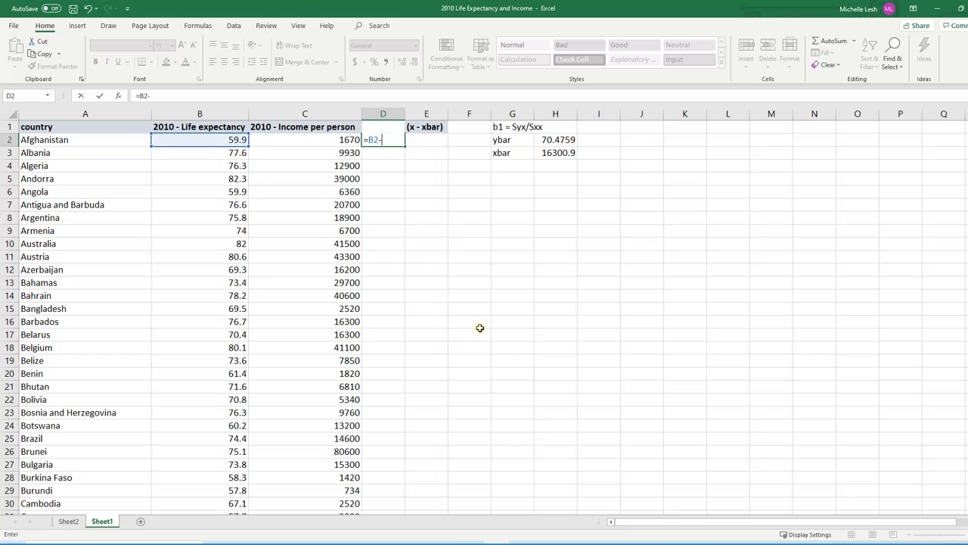
{"action": "left_click", "coordinate": [544, 140]}
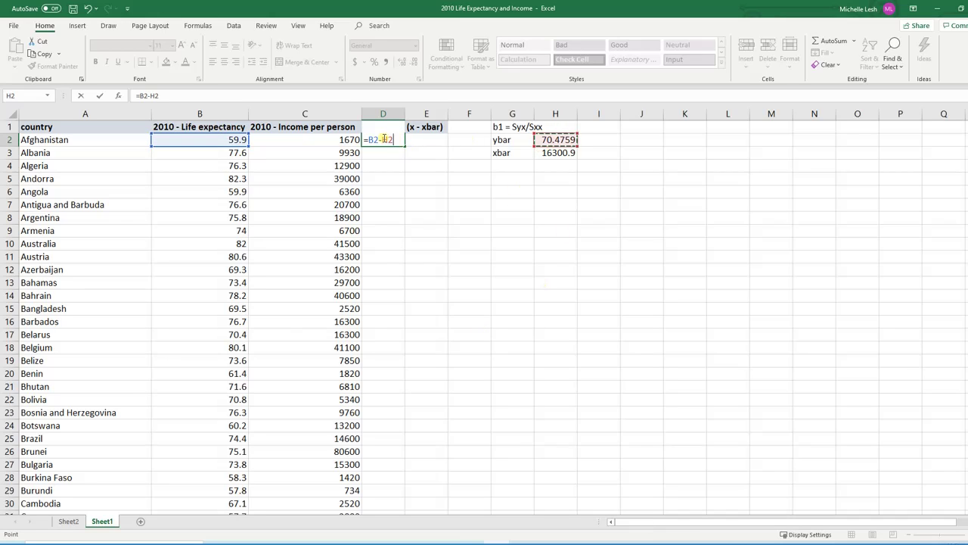
{"action": "left_click", "coordinate": [383, 140]}
{"action": "type", "text": "$H$2)"}
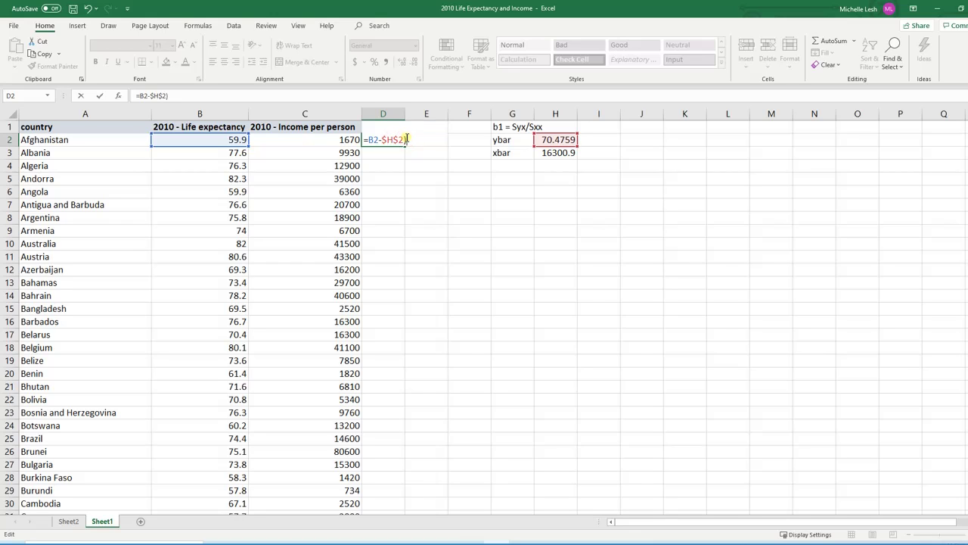
{"action": "key", "text": "Return"}
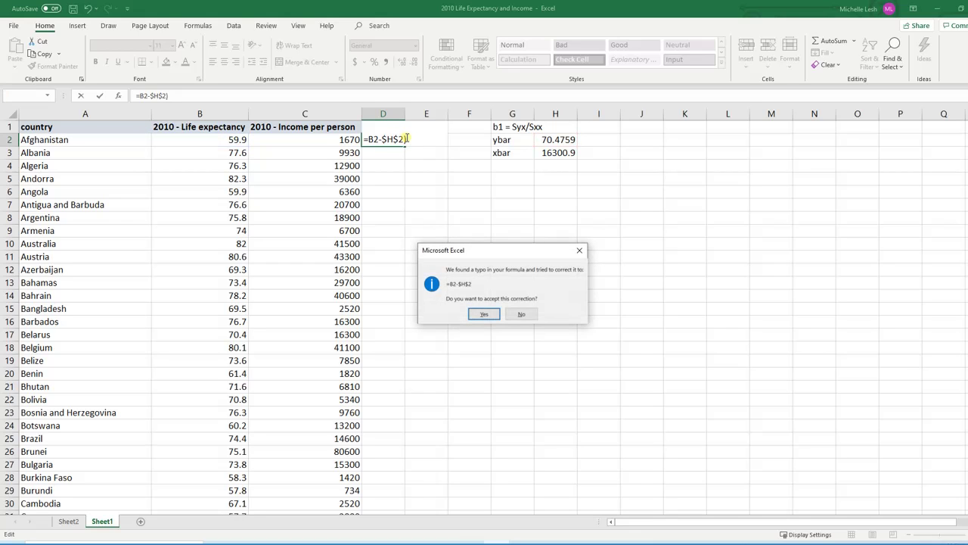
{"action": "key", "text": "Return"}
{"action": "left_click", "coordinate": [407, 139]}
{"action": "double_click", "coordinate": [407, 139]}
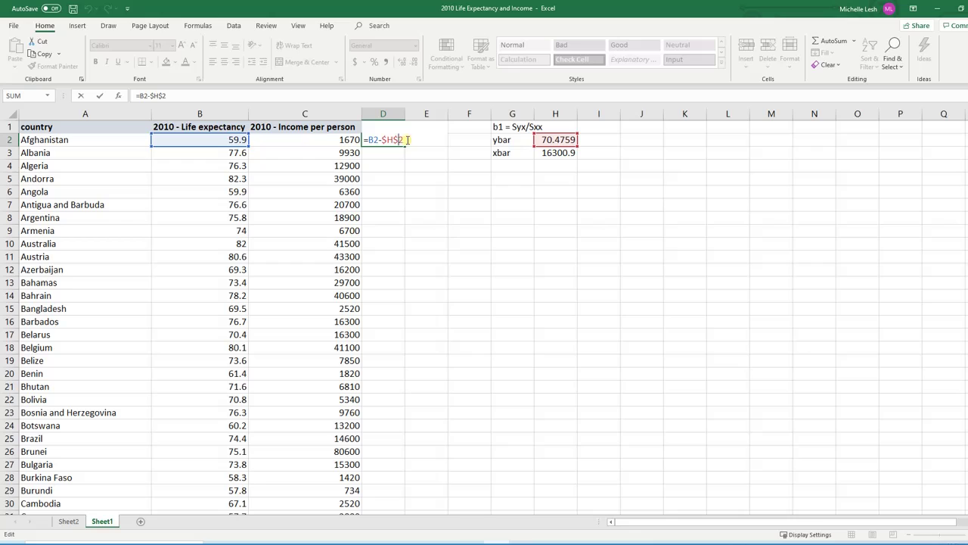
{"action": "key", "text": "Return"}
Copy the D2 formula down column D and spot-check D5, D7, D11 and D15.
{"action": "left_click", "coordinate": [378, 144]}
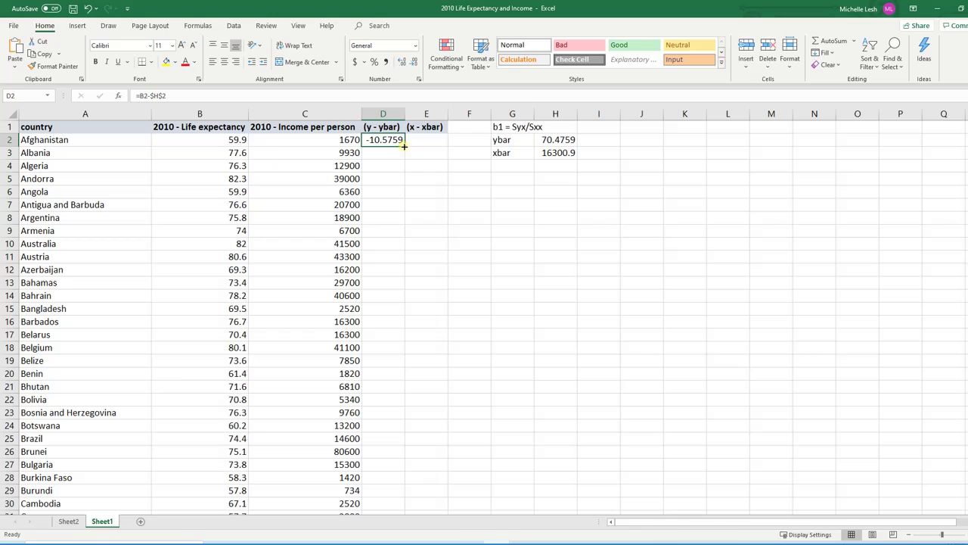
{"action": "double_click", "coordinate": [404, 146]}
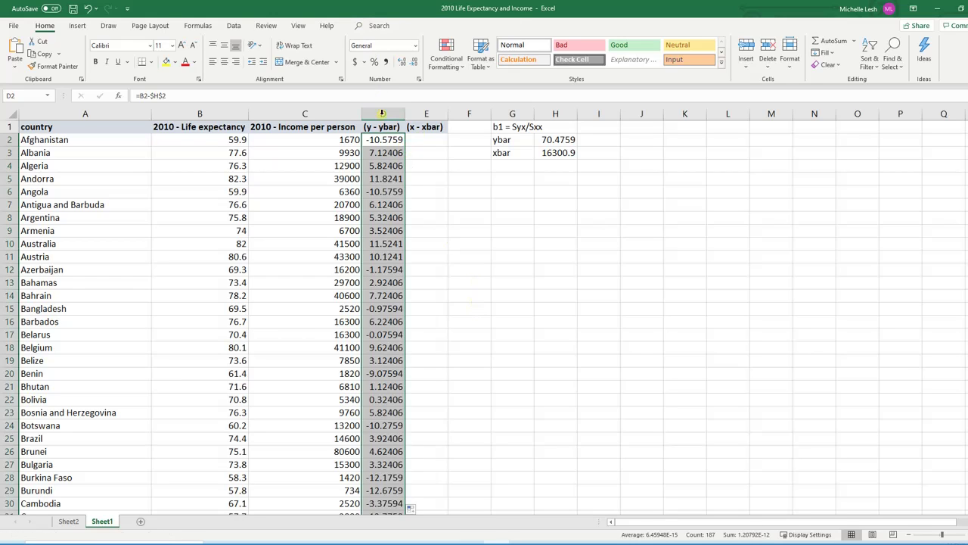
{"action": "double_click", "coordinate": [394, 182]}
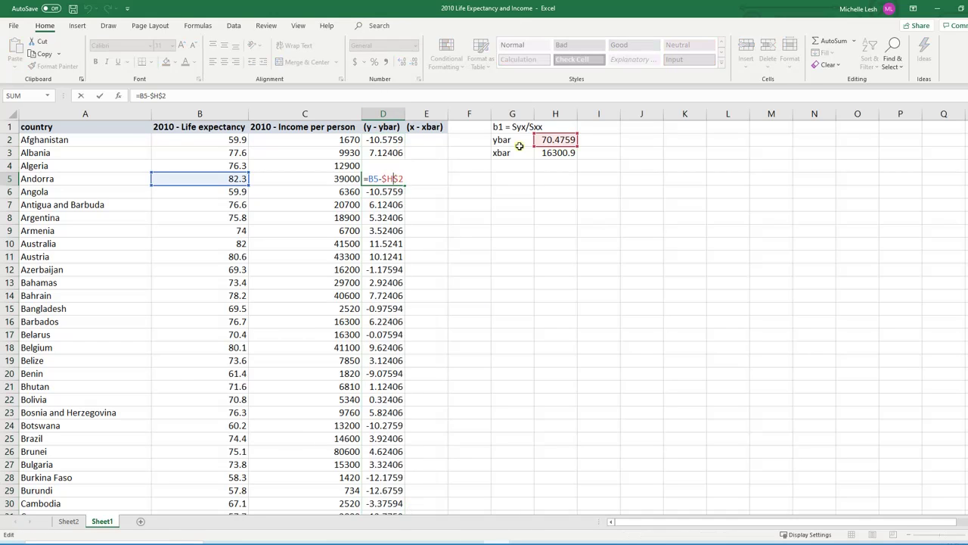
{"action": "key", "text": "Return"}
{"action": "double_click", "coordinate": [386, 204]}
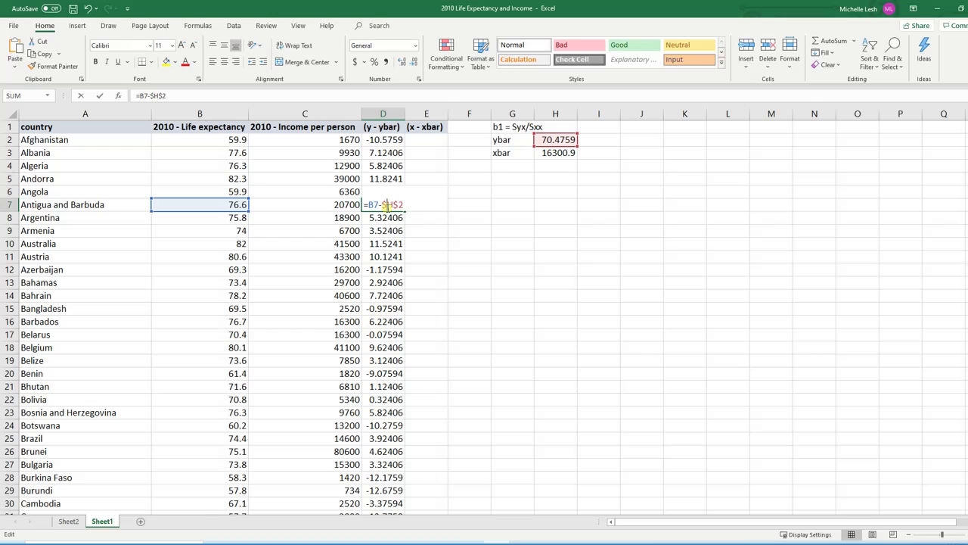
{"action": "key", "text": "Return"}
{"action": "left_click", "coordinate": [384, 256]}
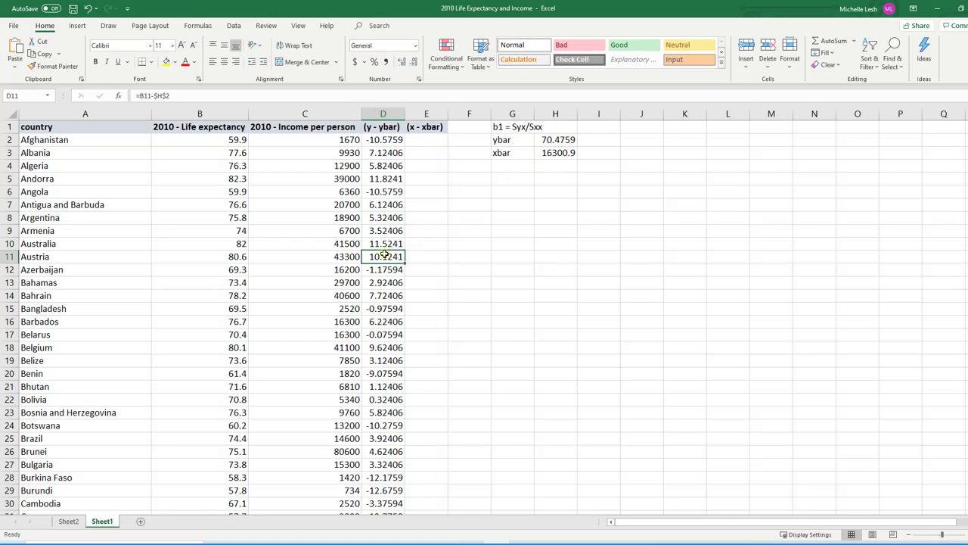
{"action": "double_click", "coordinate": [383, 256]}
{"action": "key", "text": "Return"}
{"action": "left_click", "coordinate": [395, 308]}
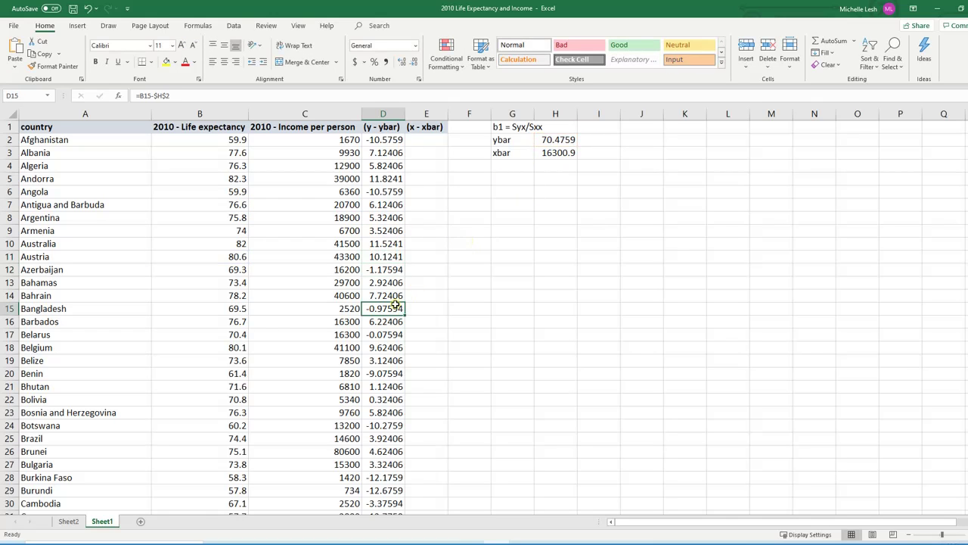
{"action": "double_click", "coordinate": [383, 309]}
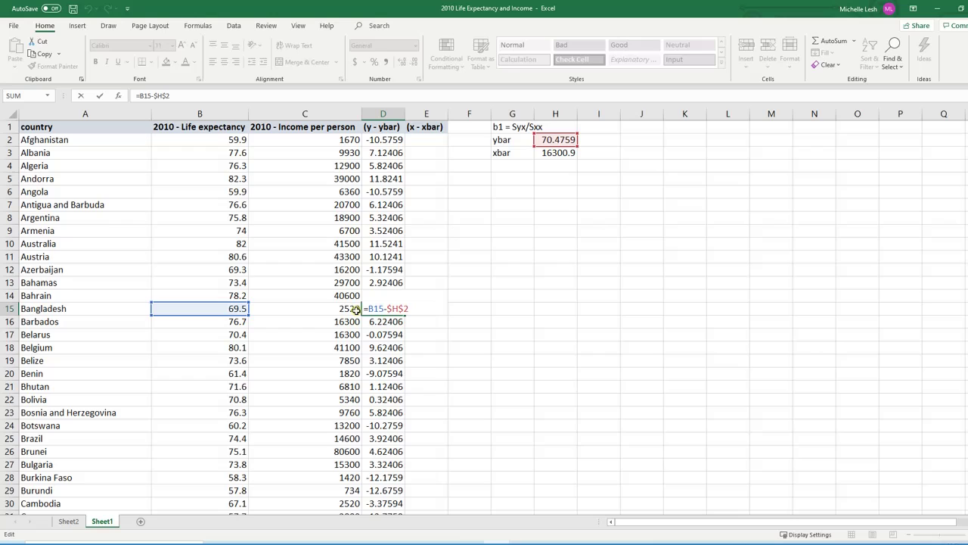
{"action": "key", "text": "Return"}
Enter =C2-$H$3 in E2 to get the first income deviation from xbar.
{"action": "left_click", "coordinate": [431, 139]}
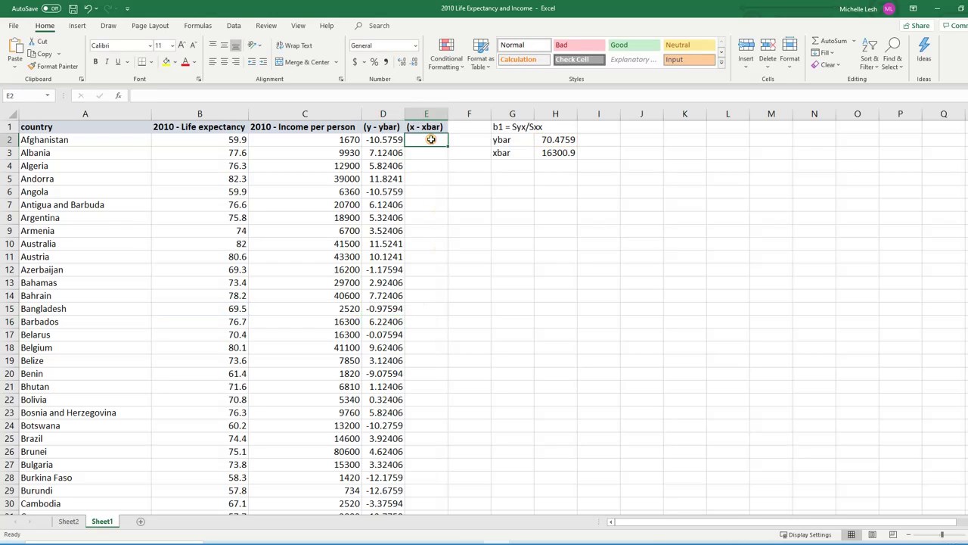
{"action": "type", "text": "="}
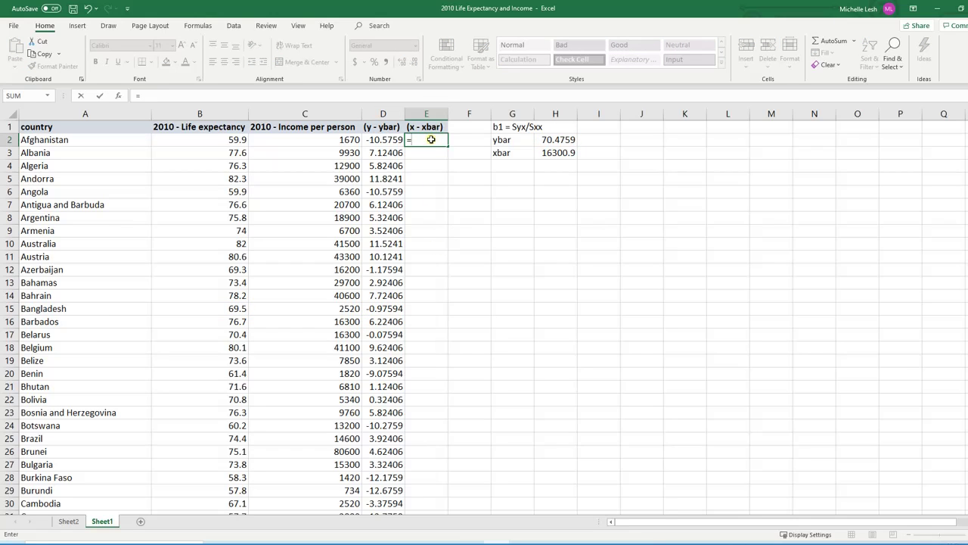
{"action": "left_click", "coordinate": [331, 139]}
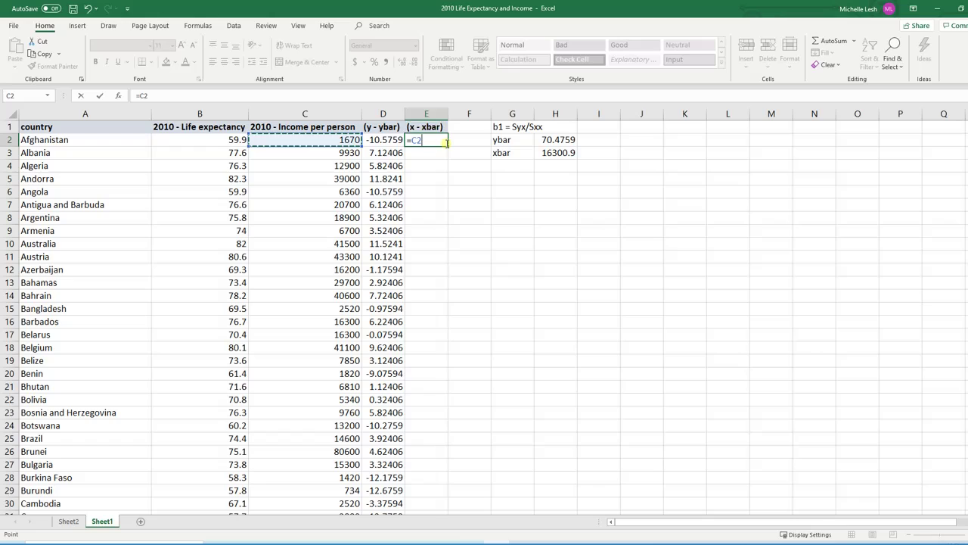
{"action": "type", "text": "-"}
{"action": "left_click", "coordinate": [557, 152]}
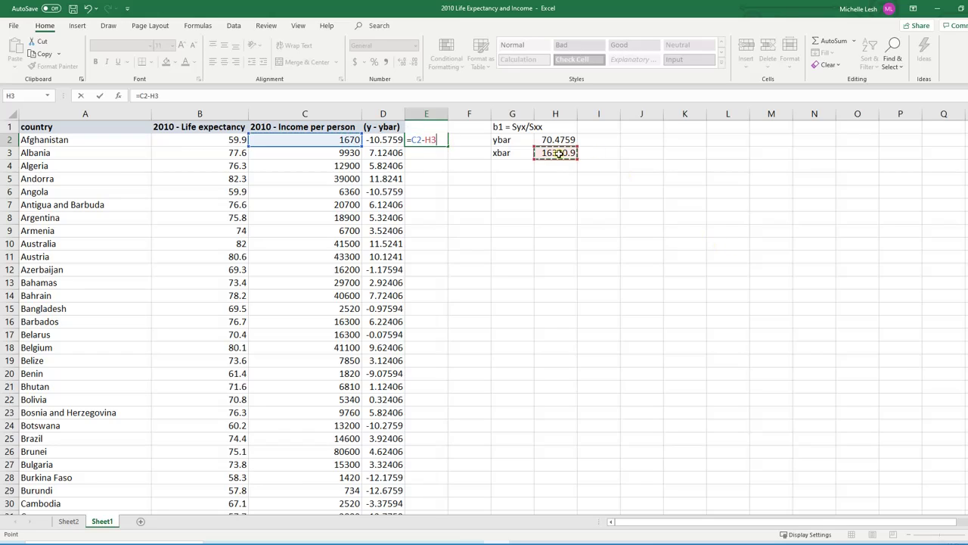
{"action": "left_click", "coordinate": [446, 137]}
{"action": "key", "text": "Left"}
{"action": "key", "text": "Left"}
{"action": "type", "text": "$"}
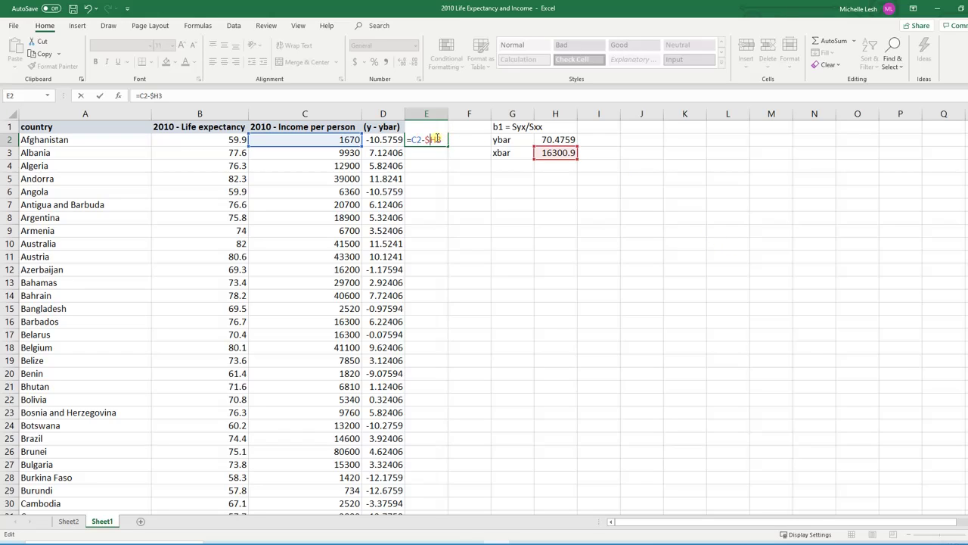
{"action": "type", "text": "$"}
{"action": "key", "text": "Return"}
Fill the E2 deviation formula down column E for every country.
{"action": "left_click", "coordinate": [437, 138]}
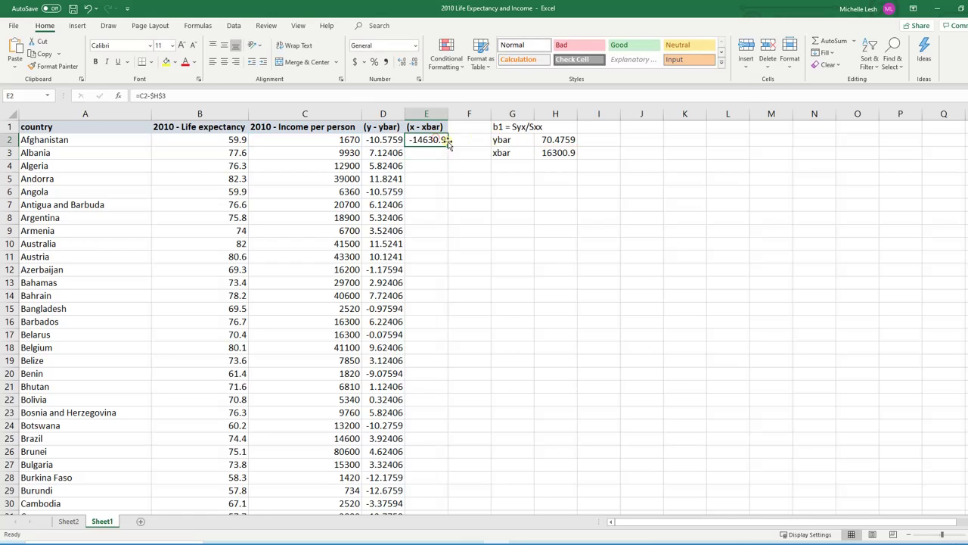
{"action": "double_click", "coordinate": [446, 147]}
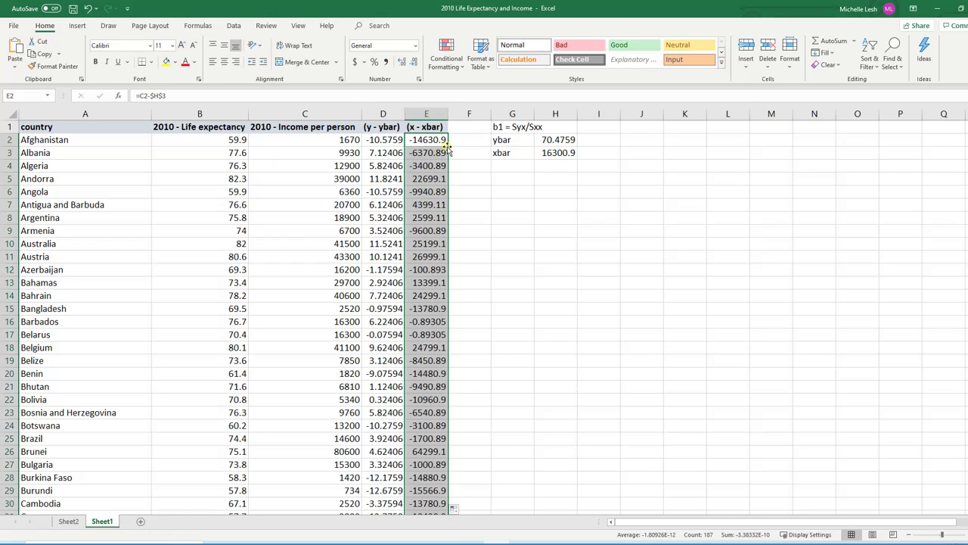
{"action": "left_click", "coordinate": [555, 217]}
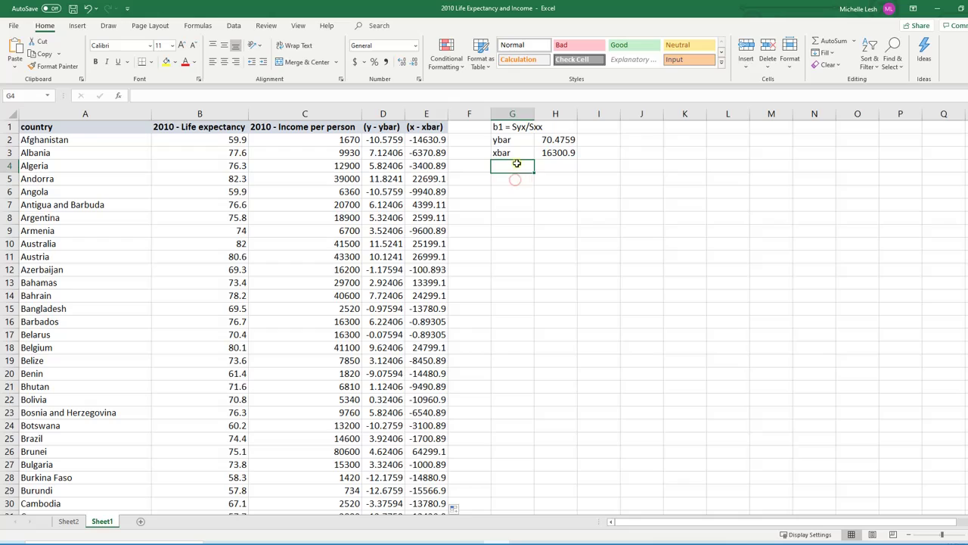
Head F1 as (y - ybar) * (x - bar), reusing D1's text, and autofit column F.
{"action": "left_click", "coordinate": [447, 125]}
{"action": "left_click", "coordinate": [460, 126]}
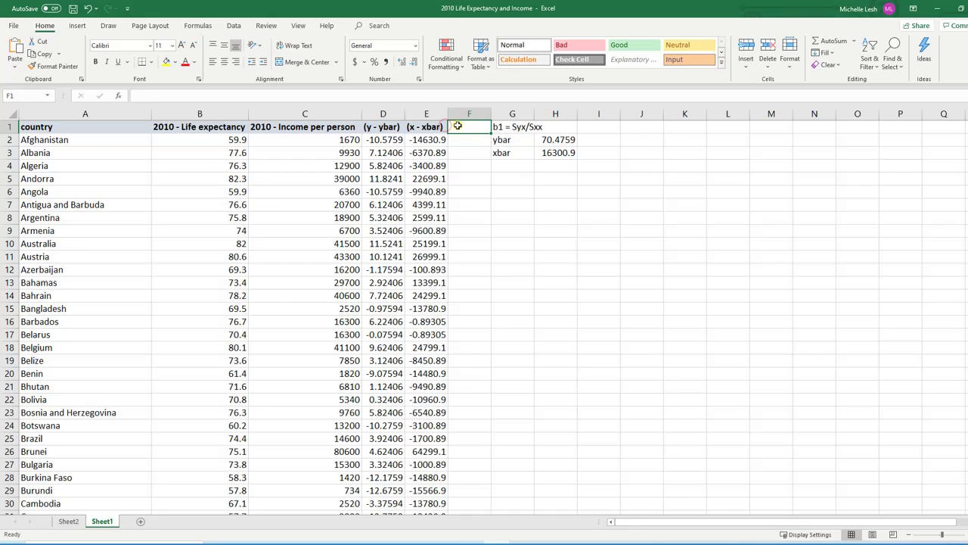
{"action": "left_click", "coordinate": [393, 129]}
{"action": "left_click_drag", "start_coordinate": [176, 94], "coordinate": [65, 84]}
{"action": "key", "text": "ctrl+c"}
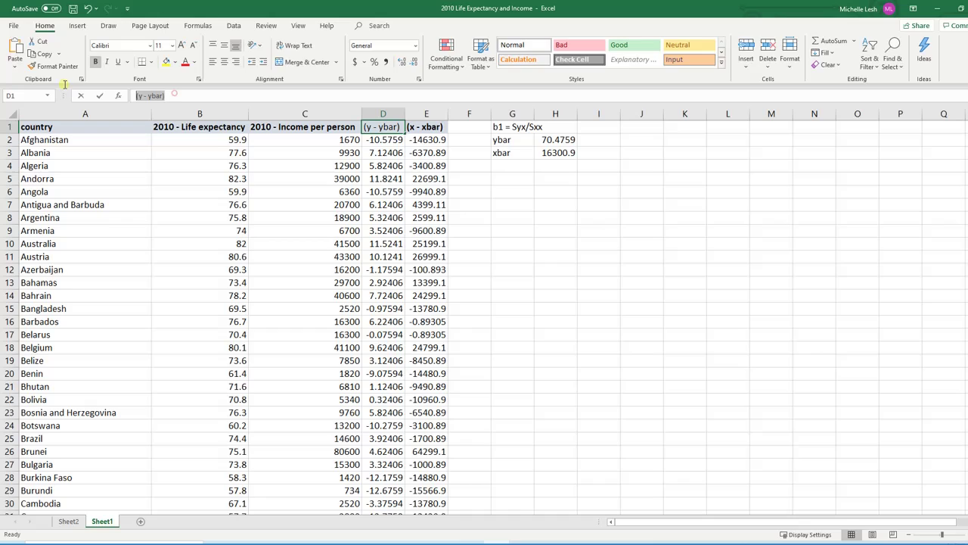
{"action": "key", "text": "Return"}
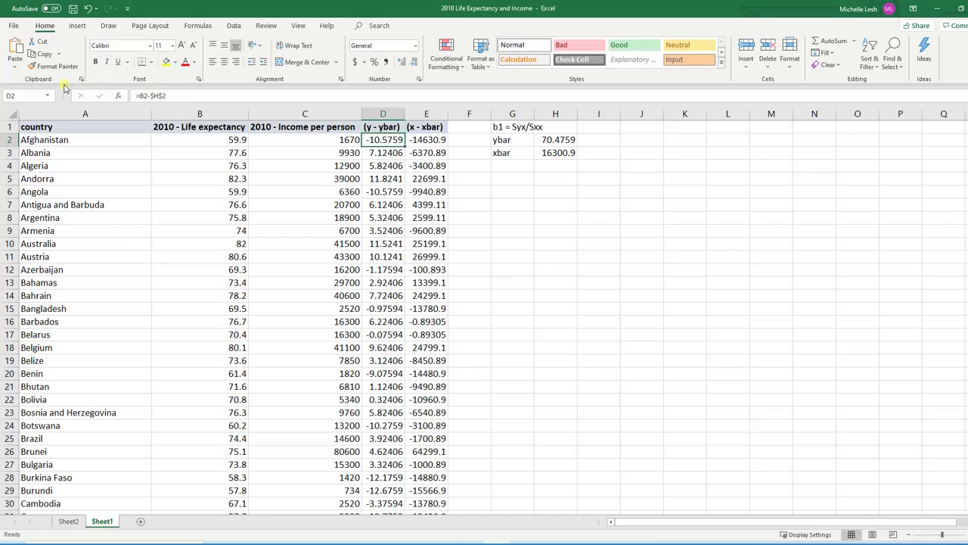
{"action": "left_click", "coordinate": [474, 127]}
{"action": "key", "text": "ctrl+v"}
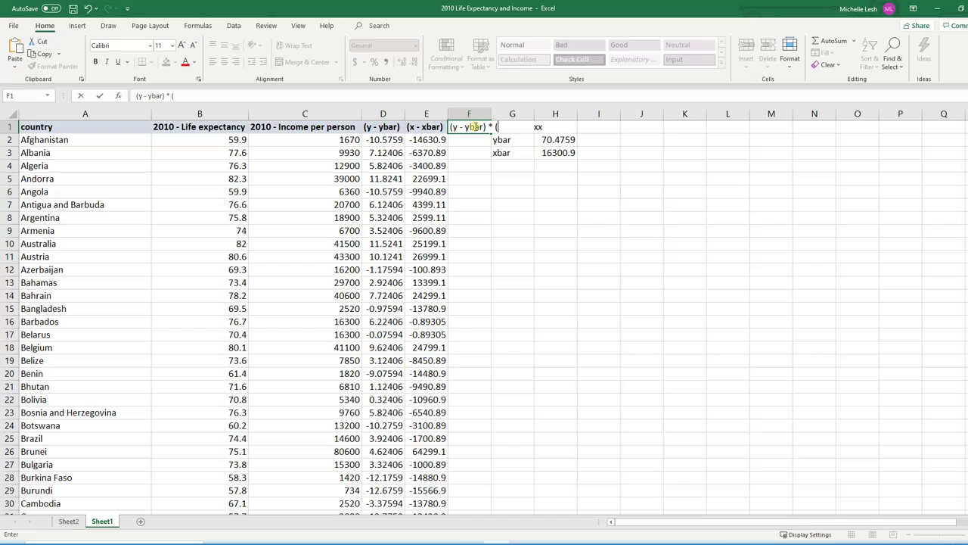
{"action": "type", "text": "x"}
{"action": "key", "text": "BackSpace"}
{"action": "key", "text": "BackSpace"}
{"action": "type", "text": "- ybar)"}
{"action": "key", "text": "Return"}
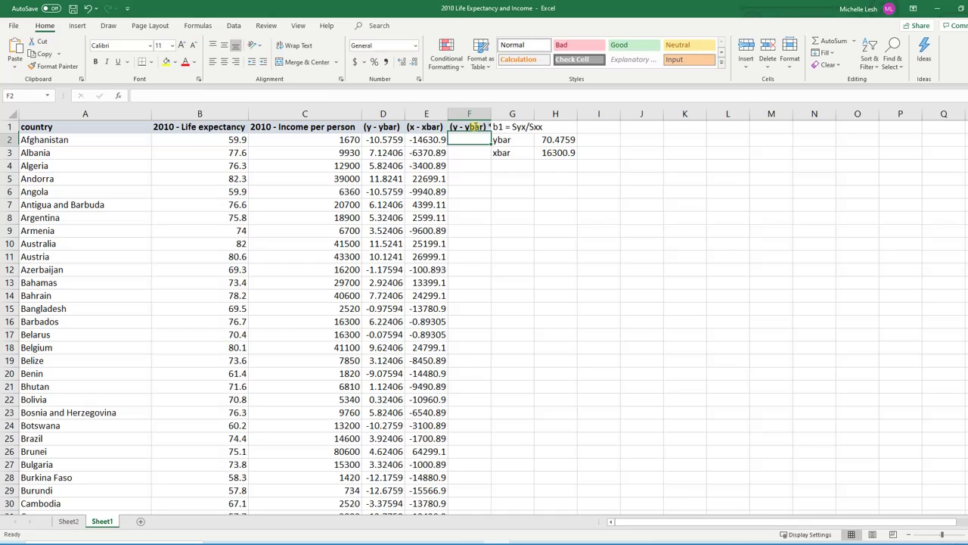
{"action": "double_click", "coordinate": [488, 113]}
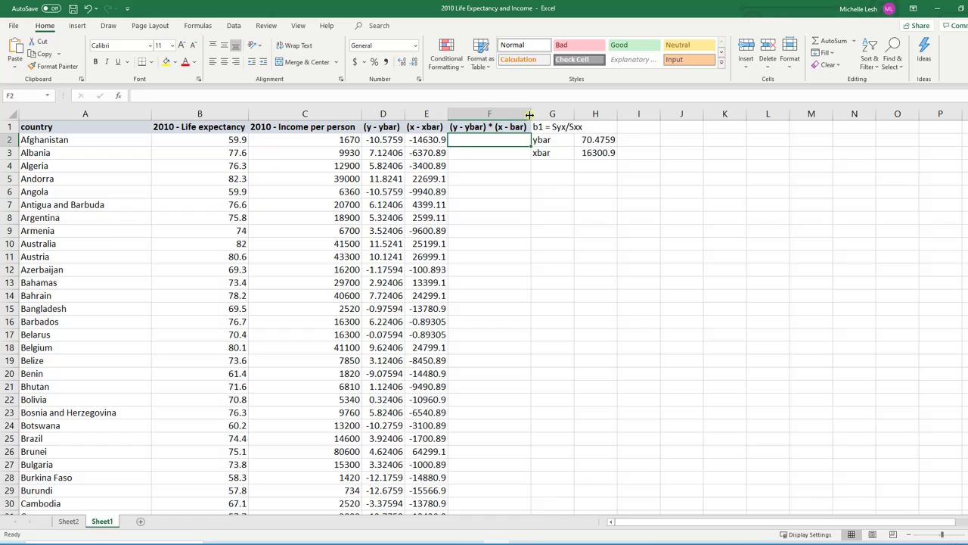
Shift the b1, ybar and xbar notes block one column right.
{"action": "left_click_drag", "start_coordinate": [547, 129], "coordinate": [650, 127]}
{"action": "key", "text": "ctrl+c"}
{"action": "left_click", "coordinate": [560, 127]}
Copy the F1 header into G1 and edit it to (x - xbar)^2.
{"action": "left_click", "coordinate": [528, 127]}
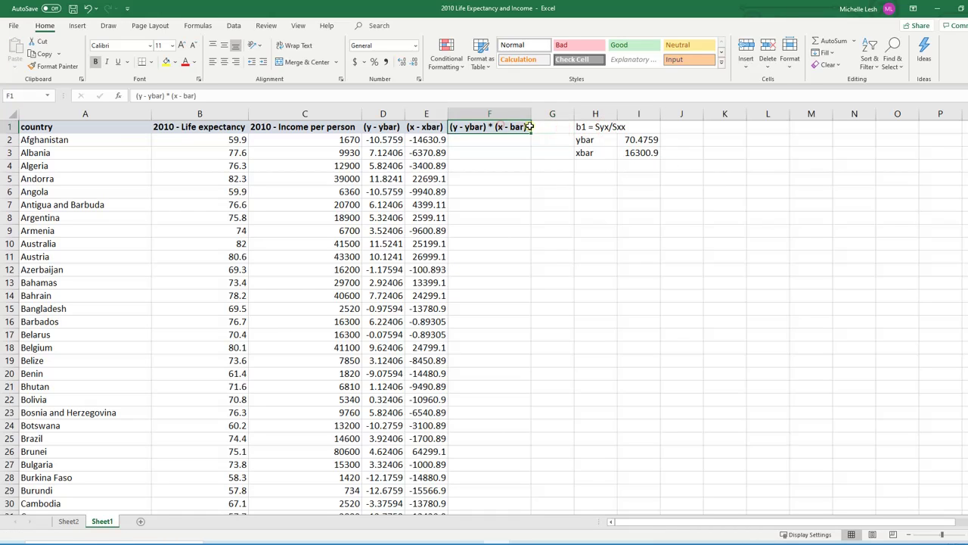
{"action": "left_click_drag", "start_coordinate": [529, 127], "coordinate": [550, 127]}
{"action": "double_click", "coordinate": [545, 127]}
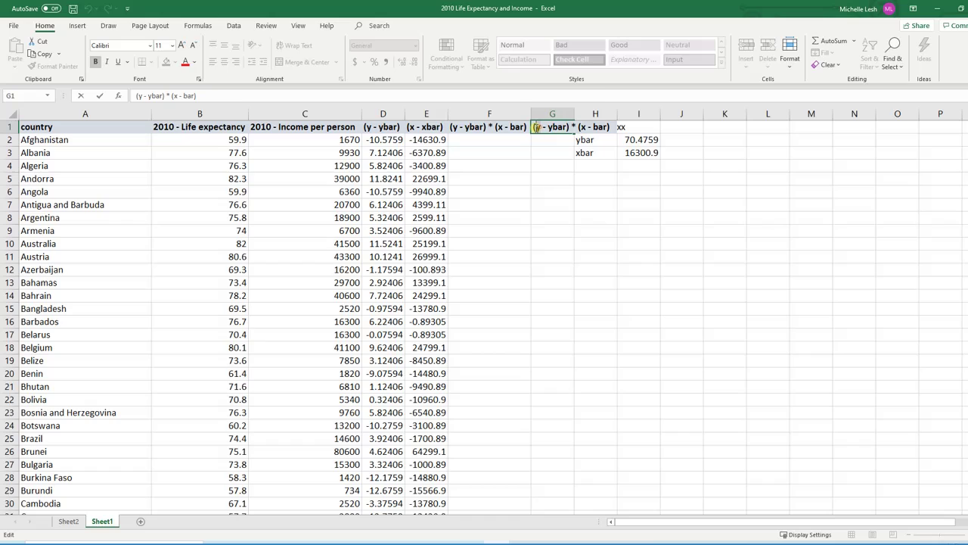
{"action": "double_click", "coordinate": [537, 127]}
{"action": "type", "text": "x"}
{"action": "type", "text": "x"}
{"action": "type", "text": "^2"}
{"action": "key", "text": "Delete"}
{"action": "key", "text": "Delete"}
{"action": "key", "text": "Delete"}
{"action": "key", "text": "Delete"}
{"action": "key", "text": "Delete"}
{"action": "key", "text": "Delete"}
{"action": "key", "text": "Delete"}
{"action": "key", "text": "Delete"}
{"action": "key", "text": "Delete"}
{"action": "key", "text": "Delete"}
{"action": "key", "text": "Delete"}
{"action": "key", "text": "Delete"}
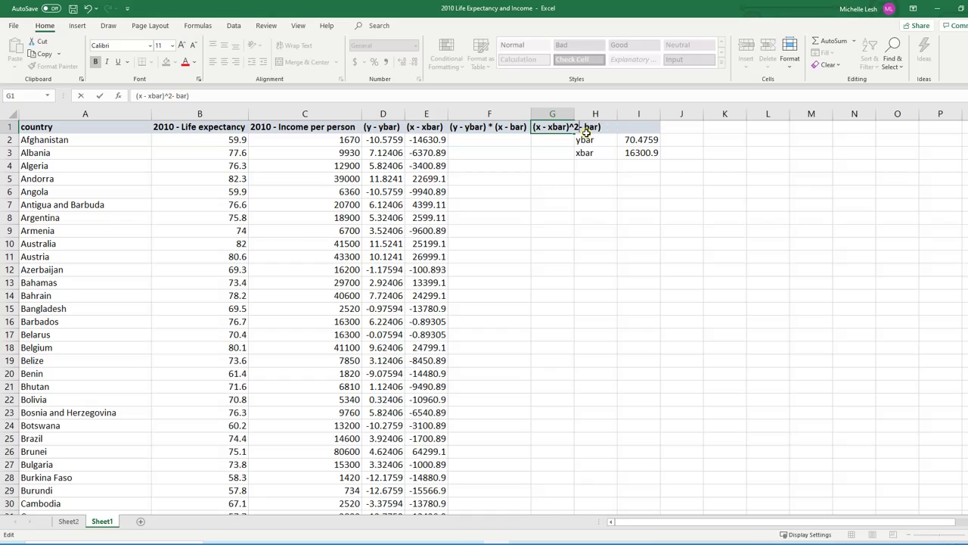
{"action": "key", "text": "Return"}
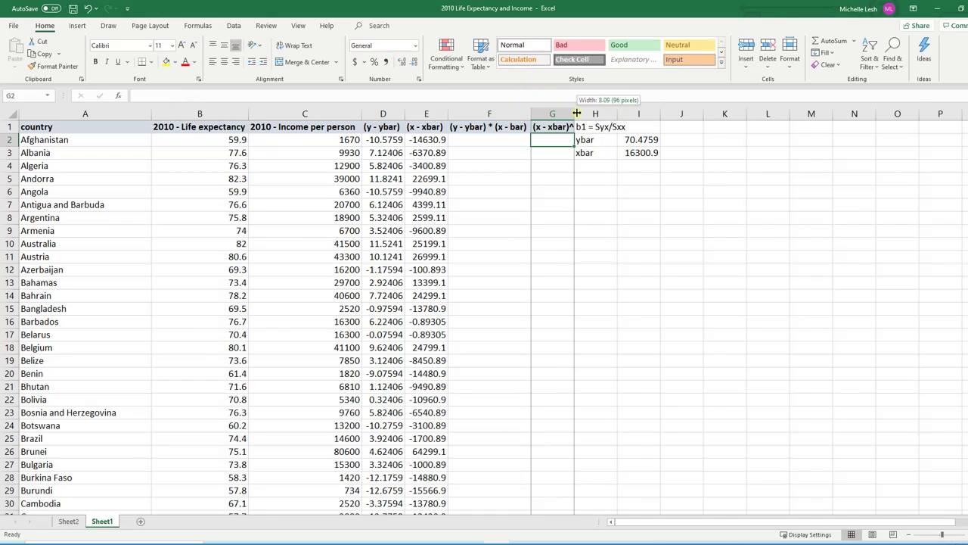
Autofit column G and enter =D2*E2 in F2 for the deviation product.
{"action": "double_click", "coordinate": [575, 114]}
{"action": "type", "text": "="}
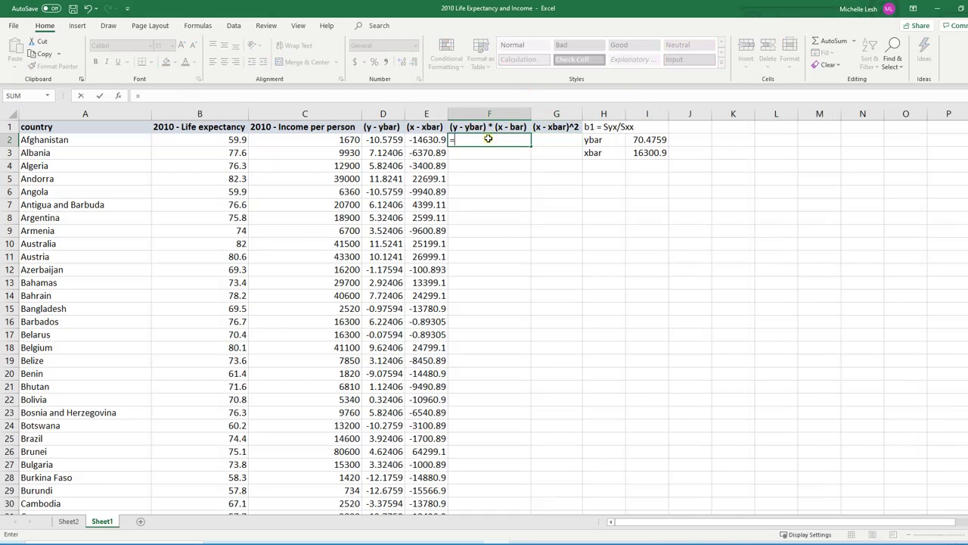
{"action": "key", "text": "Left"}
{"action": "key", "text": "Left"}
{"action": "type", "text": "*"}
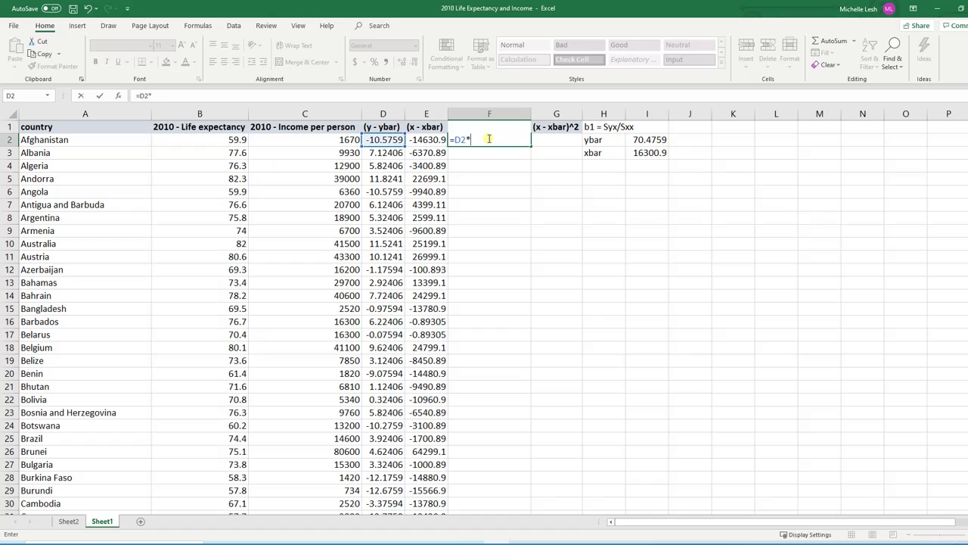
{"action": "key", "text": "Left"}
{"action": "key", "text": "Return"}
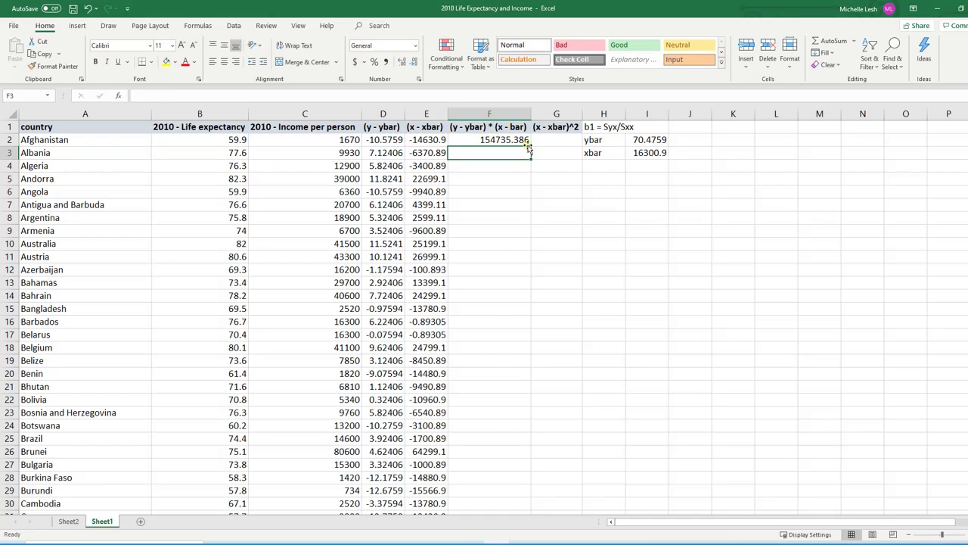
{"action": "left_click", "coordinate": [522, 141]}
{"action": "double_click", "coordinate": [491, 140]}
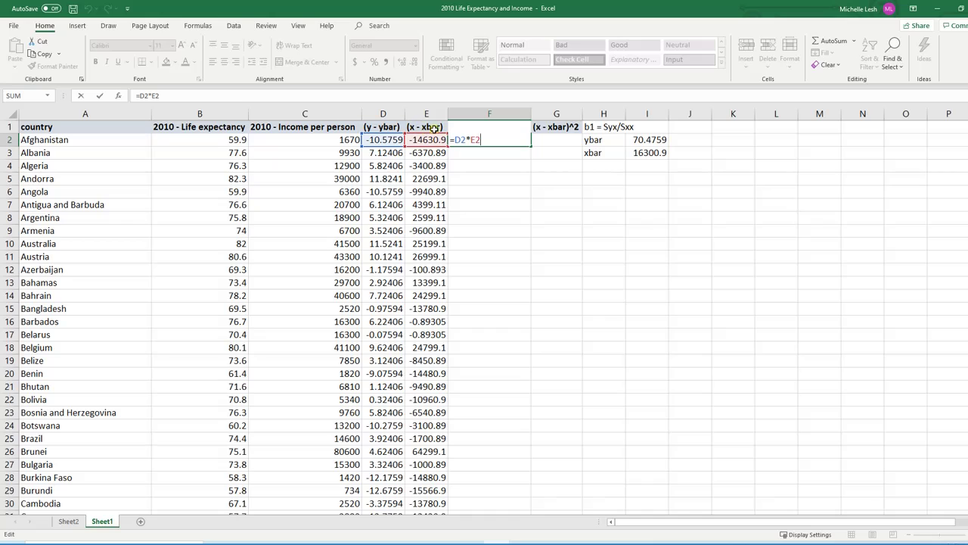
Enter =E2^2 in G2, then fill F2:G2 down to the last country.
{"action": "left_click", "coordinate": [556, 146]}
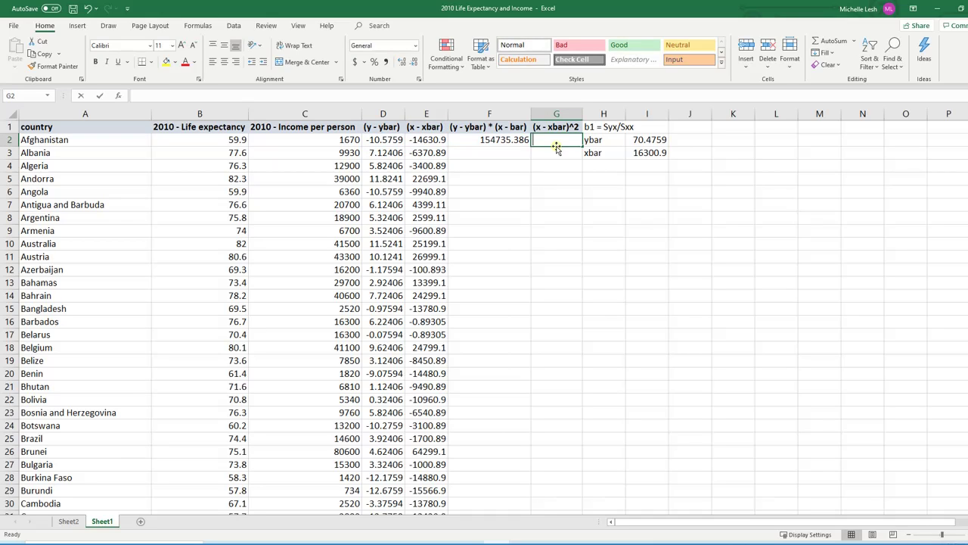
{"action": "type", "text": "="}
{"action": "left_click", "coordinate": [421, 140]}
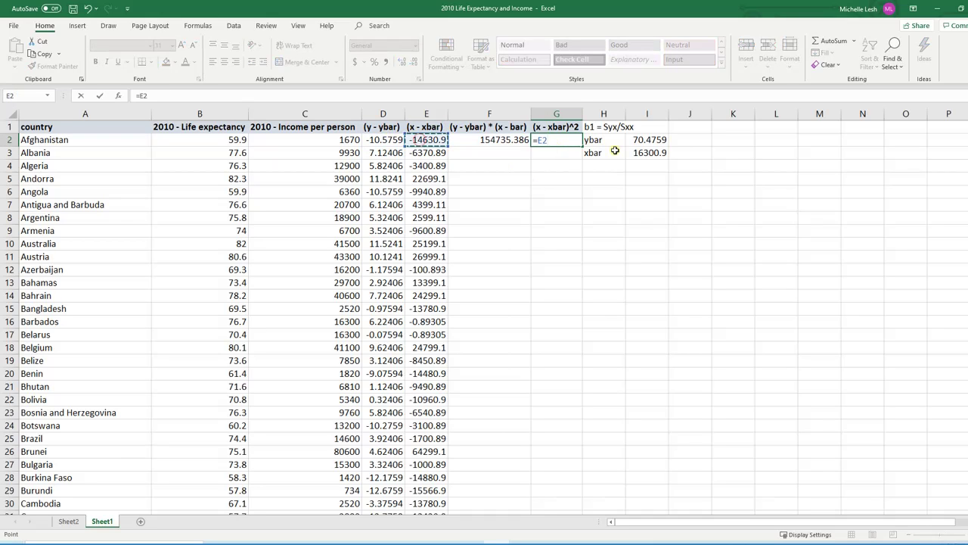
{"action": "type", "text": "^"}
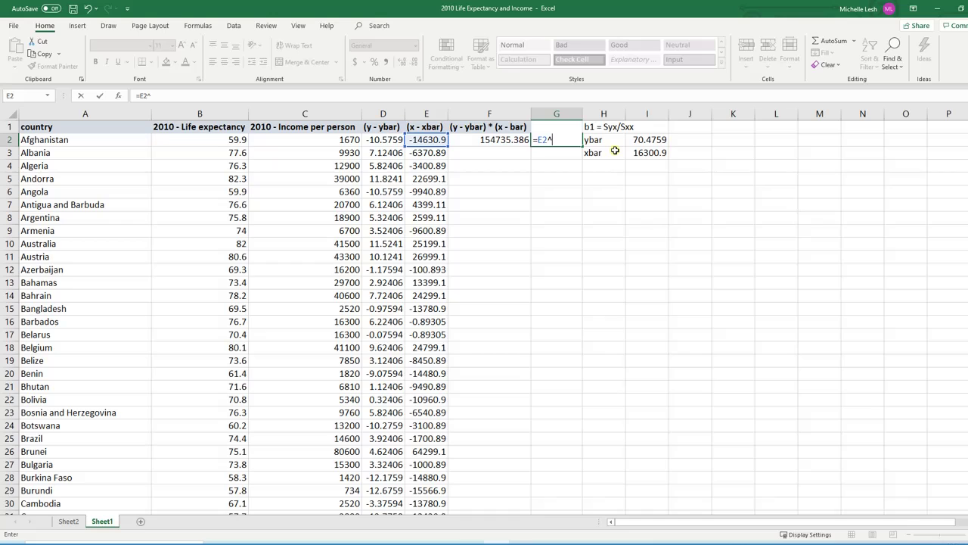
{"action": "type", "text": "2"}
{"action": "key", "text": "Return"}
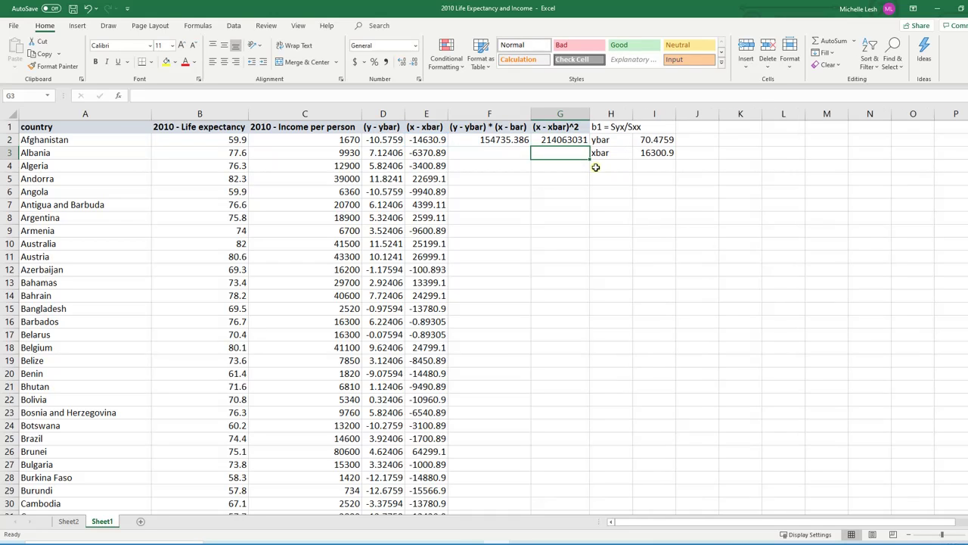
{"action": "left_click_drag", "start_coordinate": [494, 140], "coordinate": [564, 140]}
{"action": "double_click", "coordinate": [589, 147]}
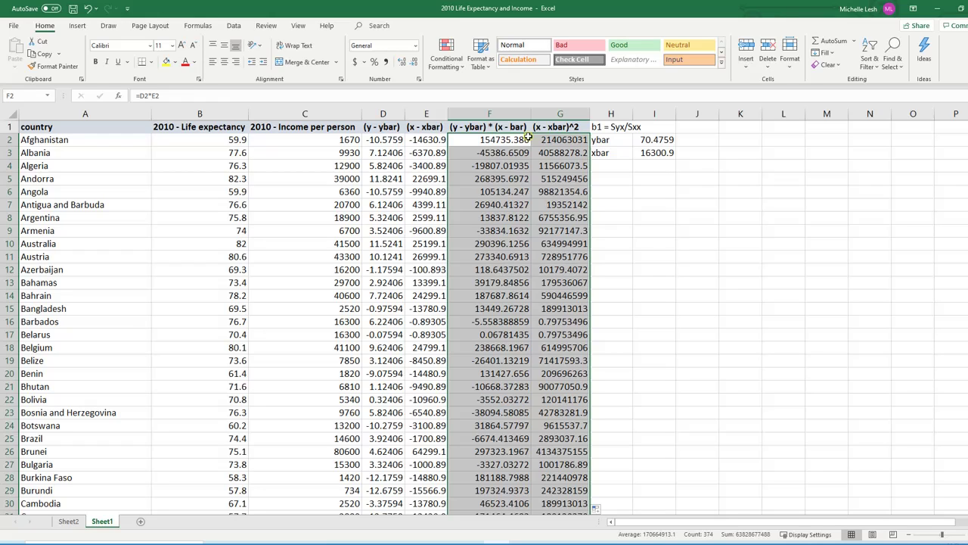
Add the label 'b1 =' in H4 below the xbar note.
{"action": "left_click", "coordinate": [609, 165]}
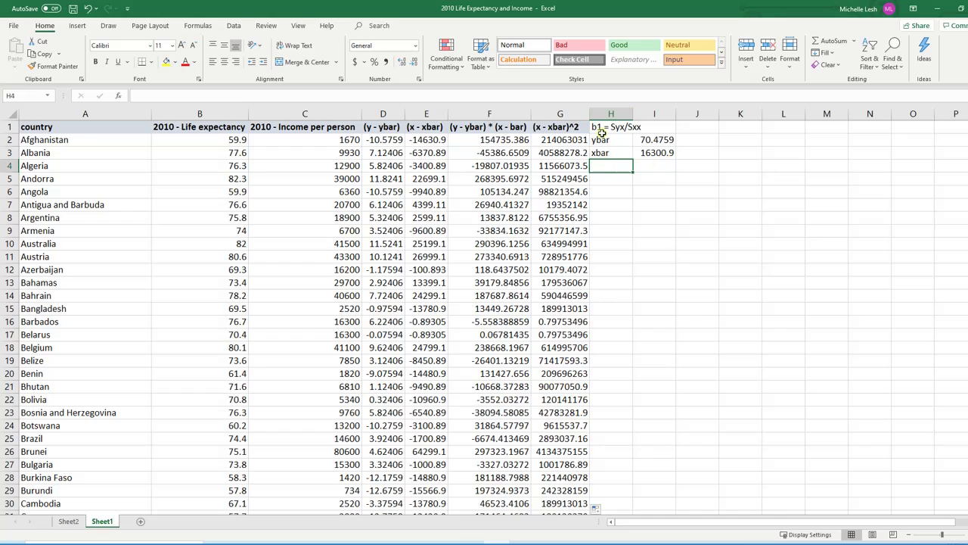
{"action": "type", "text": "b1"}
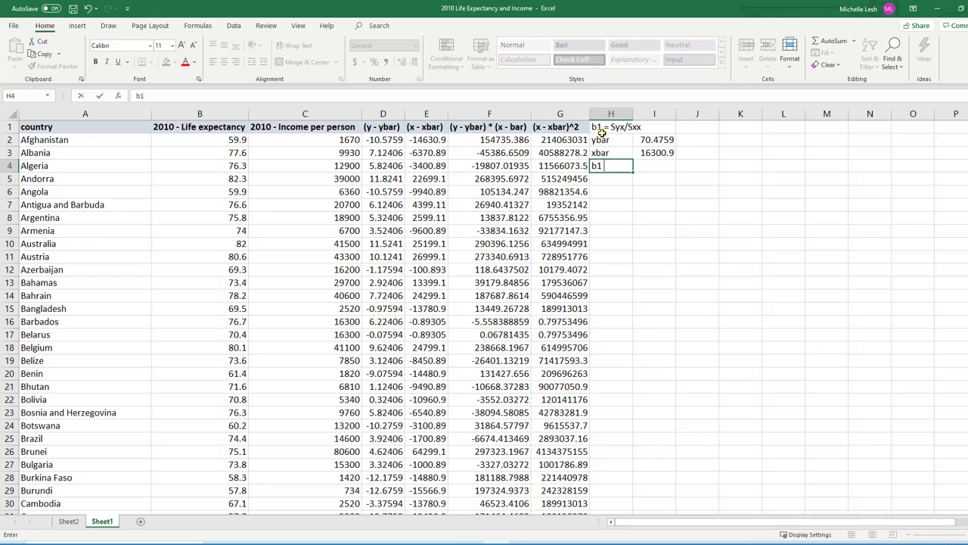
{"action": "type", "text": " ="}
{"action": "key", "text": "Return"}
{"action": "key", "text": "Up"}
{"action": "key", "text": "Up"}
{"action": "key", "text": "Right"}
{"action": "key", "text": "Down"}
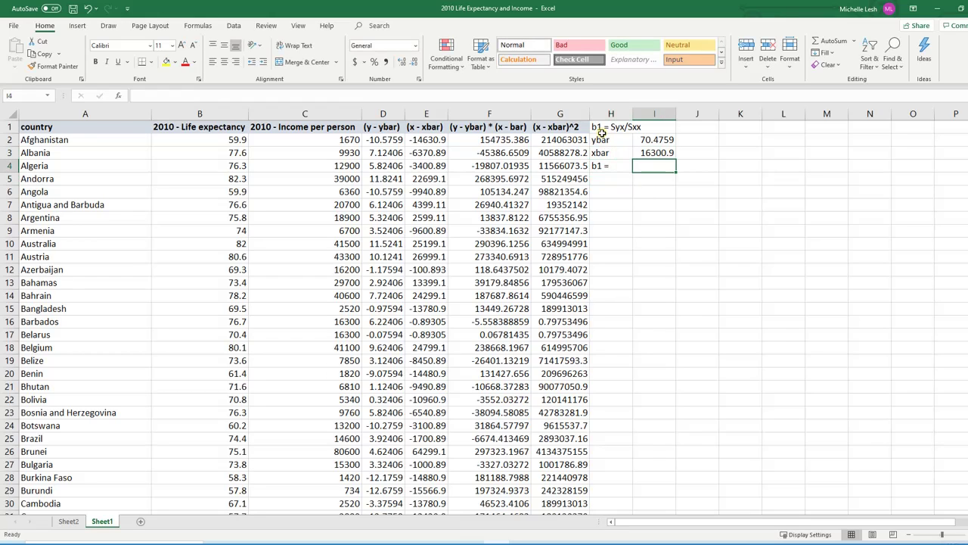
Enter =SUM(F2:F188)/SUM(G2:G188) in I4, giving slope 0.00029.
{"action": "type", "text": "=sum*"}
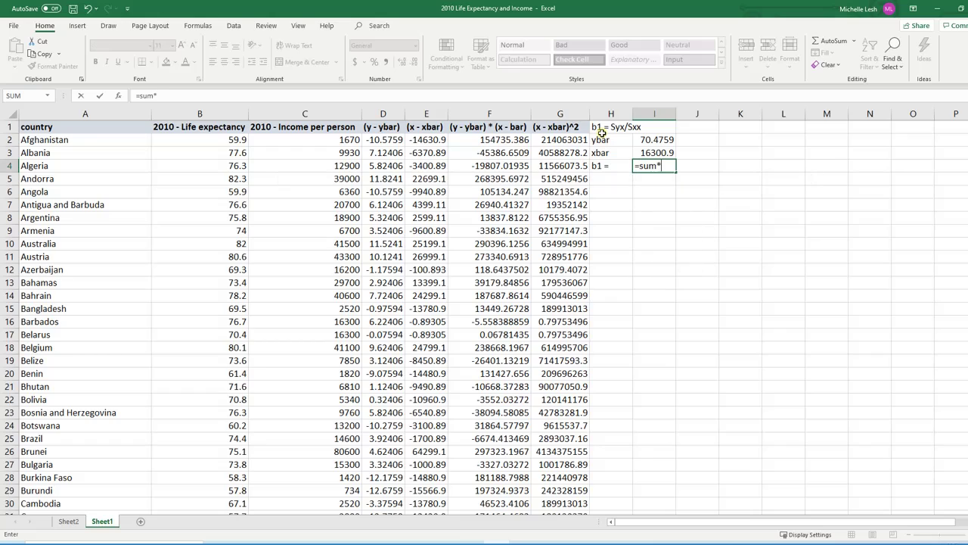
{"action": "key", "text": "BackSpace"}
{"action": "type", "text": "("}
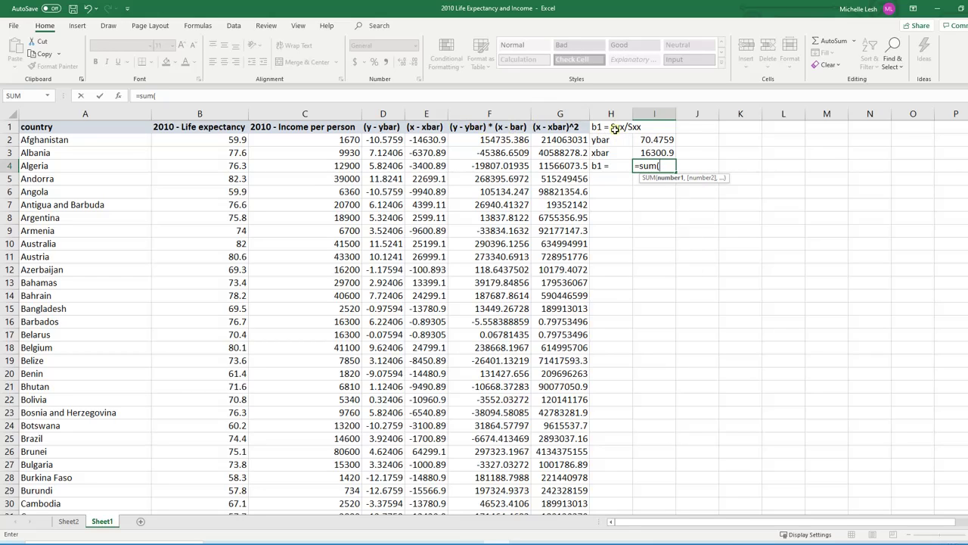
{"action": "left_click", "coordinate": [503, 140]}
{"action": "key", "text": "ctrl+shift+Down"}
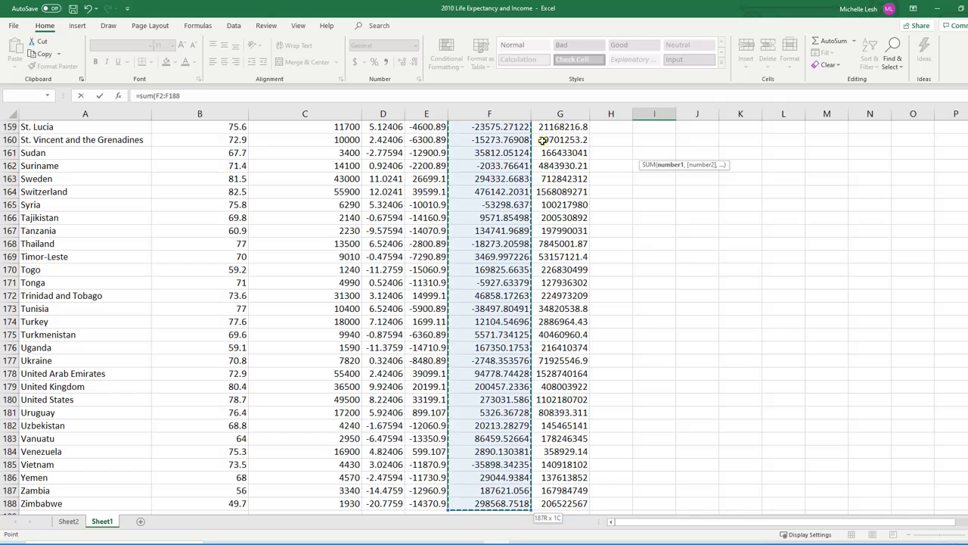
{"action": "type", "text": ")/"}
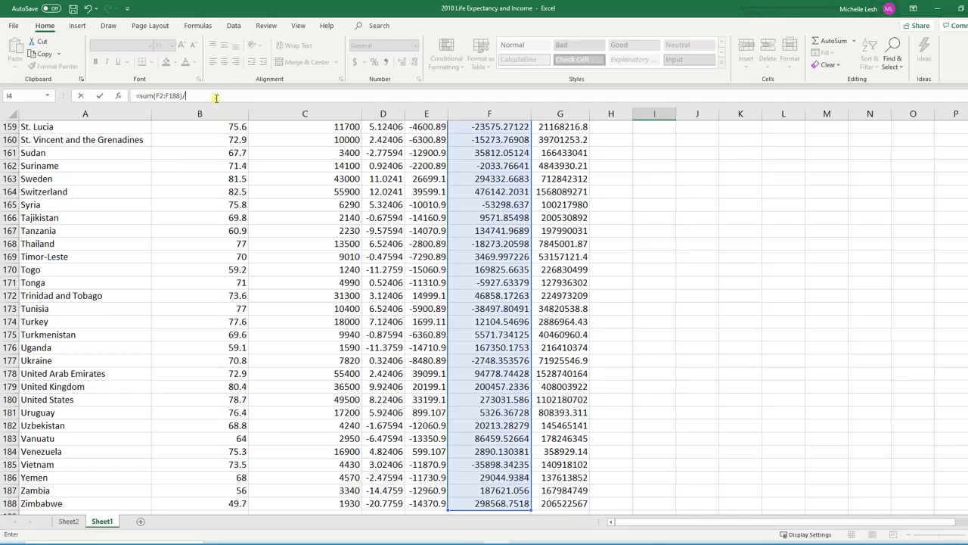
{"action": "left_click", "coordinate": [216, 96]}
{"action": "scroll", "coordinate": [224, 111], "scroll_direction": "up", "scroll_amount": 20}
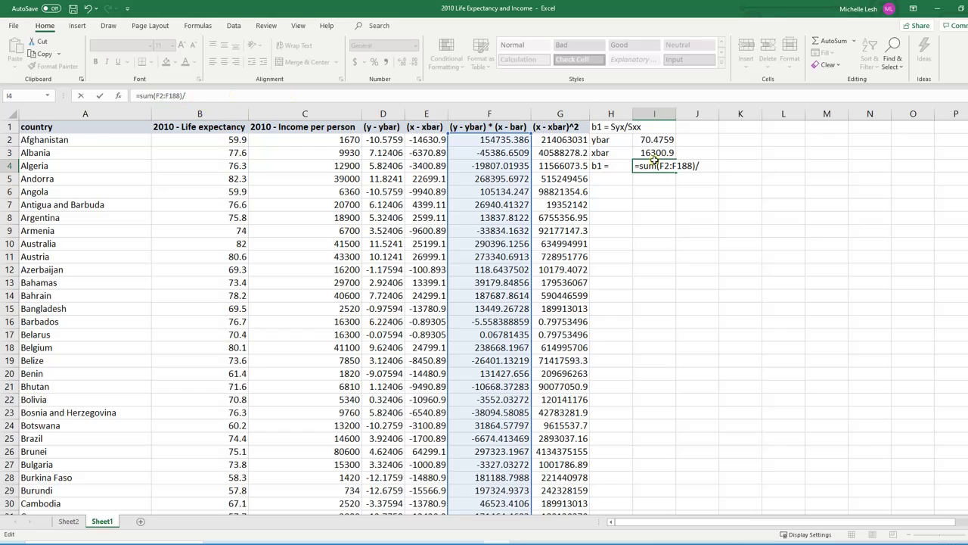
{"action": "type", "text": "sum("}
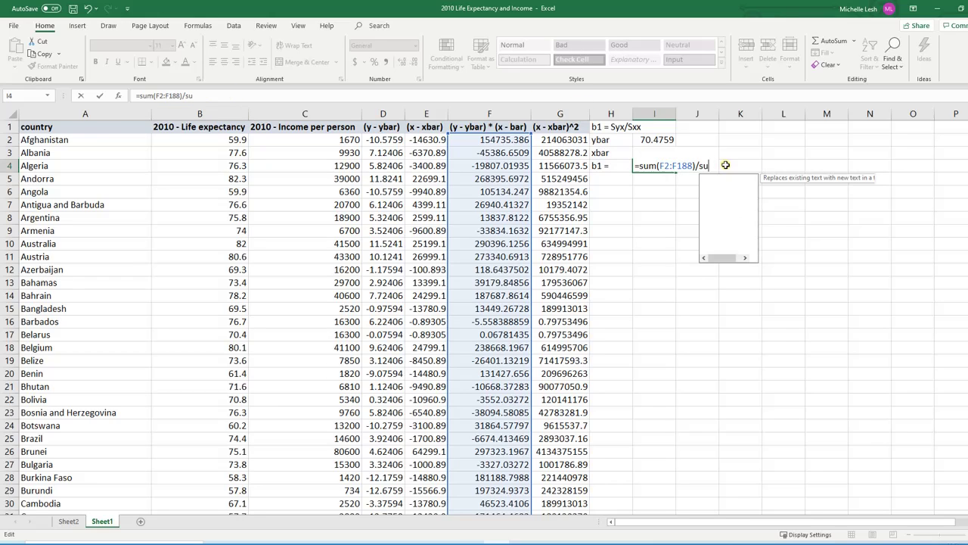
{"action": "left_click", "coordinate": [547, 138]}
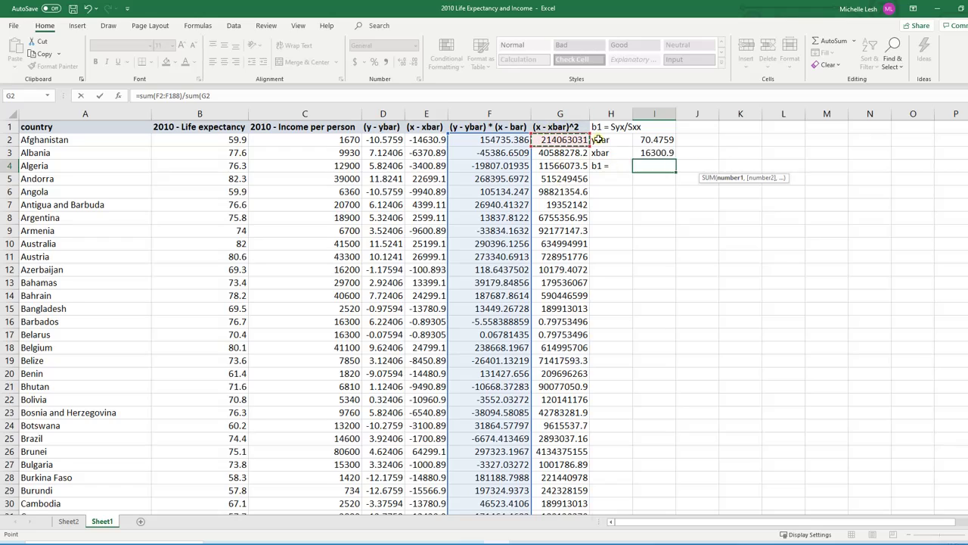
{"action": "key", "text": "ctrl+shift+Down"}
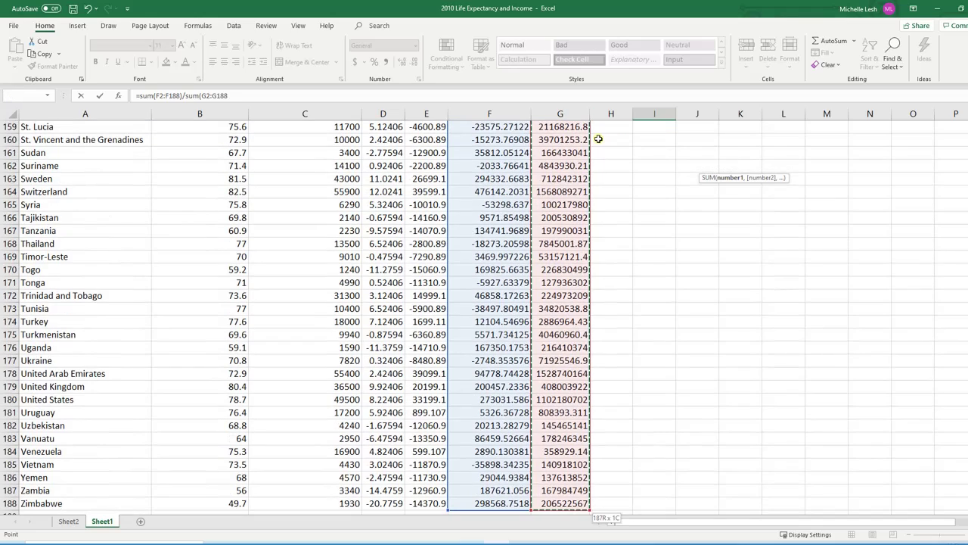
{"action": "key", "text": "Return"}
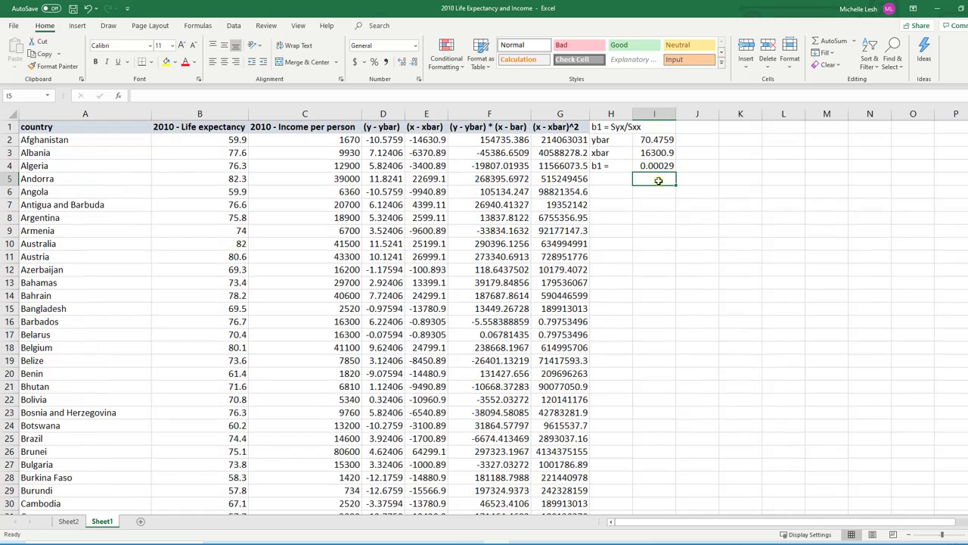
Widen column I to show b1 as 0.000285172 and add decimals to Sheet2's B18 coefficient.
{"action": "left_click", "coordinate": [658, 166]}
{"action": "left_click_drag", "start_coordinate": [682, 119], "coordinate": [697, 119]}
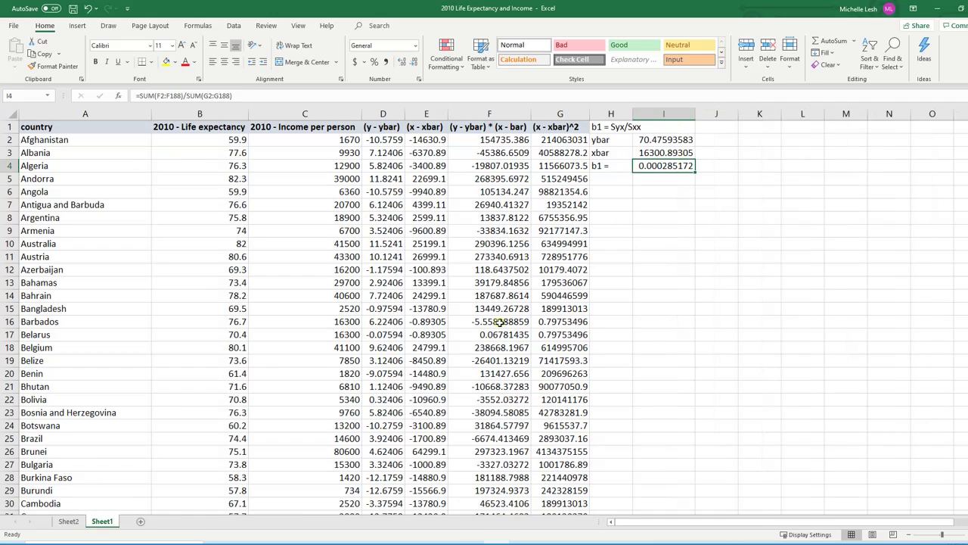
{"action": "left_click", "coordinate": [68, 521]}
{"action": "left_click", "coordinate": [131, 293]}
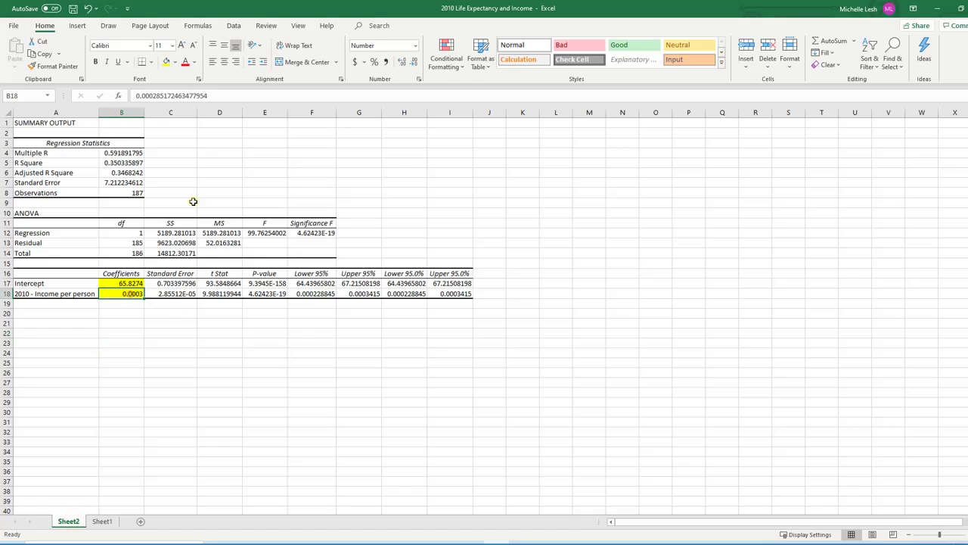
{"action": "left_click", "coordinate": [414, 62]}
{"action": "left_click", "coordinate": [403, 62]}
{"action": "left_click", "coordinate": [403, 62]}
{"action": "left_click", "coordinate": [404, 62]}
{"action": "left_click", "coordinate": [404, 62]}
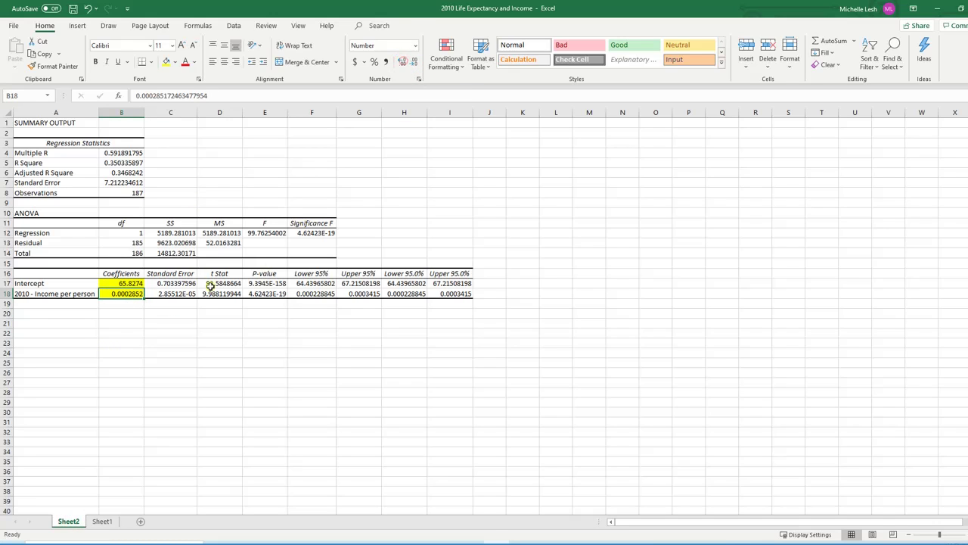
Highlight the b1 label and value in H4:I4 on Sheet1 yellow.
{"action": "left_click", "coordinate": [103, 522]}
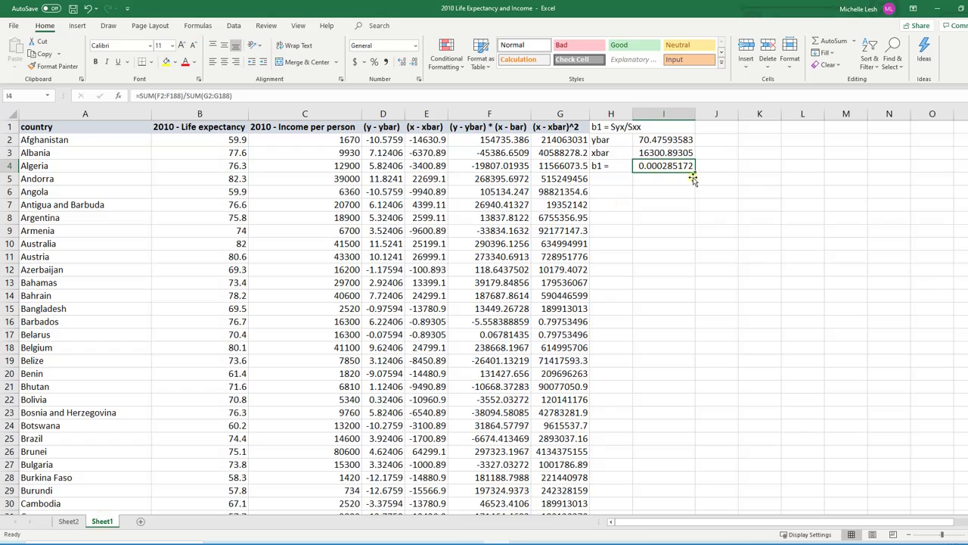
{"action": "left_click_drag", "start_coordinate": [609, 165], "coordinate": [665, 165]}
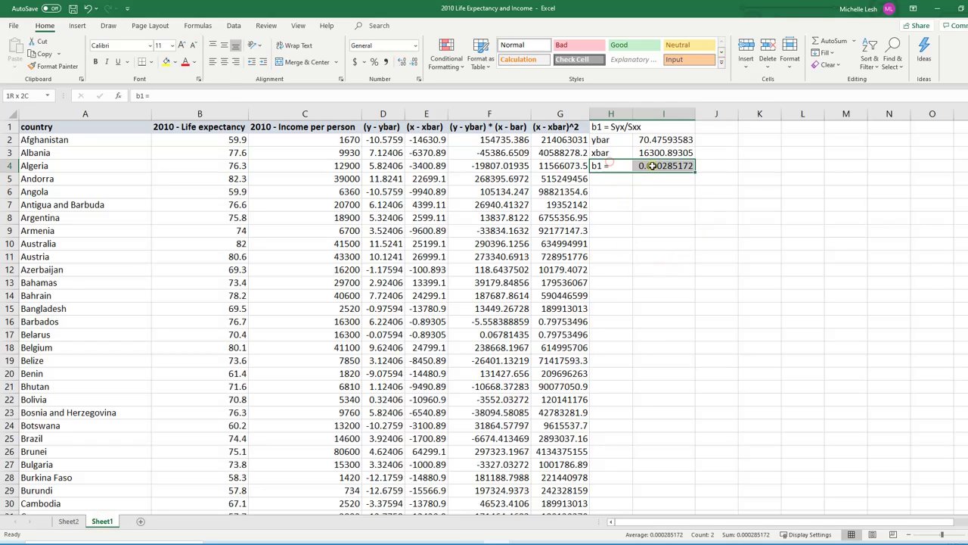
{"action": "left_click", "coordinate": [166, 62]}
{"action": "left_click", "coordinate": [761, 282]}
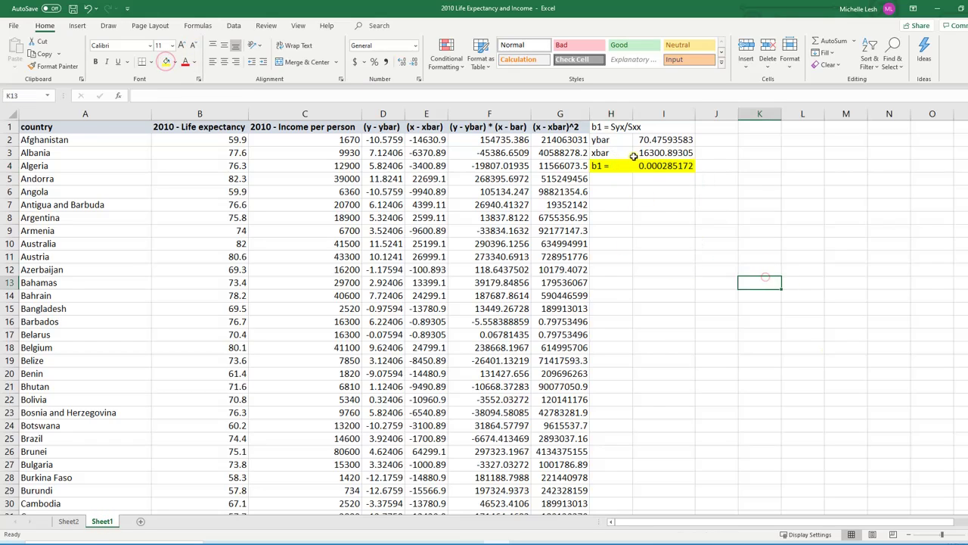
{"action": "left_click", "coordinate": [660, 188]}
{"action": "left_click", "coordinate": [609, 169]}
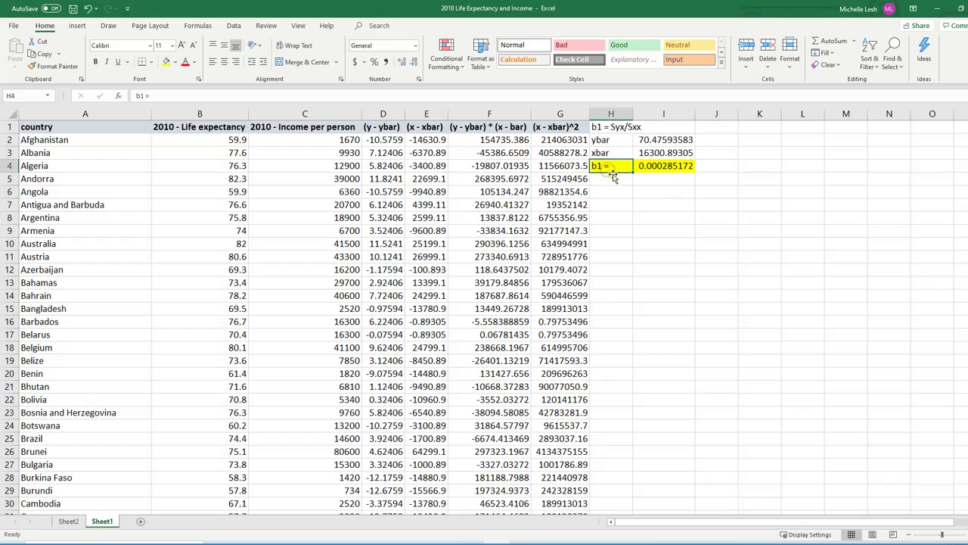
Type the note 'b0 = ybar - b1*xbar' into H6.
{"action": "left_click", "coordinate": [619, 196]}
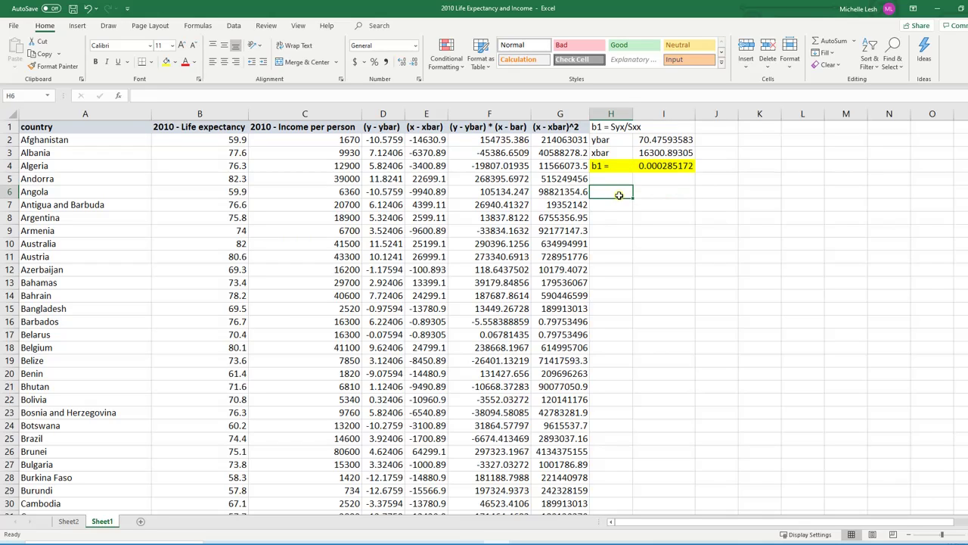
{"action": "type", "text": "Bb0"}
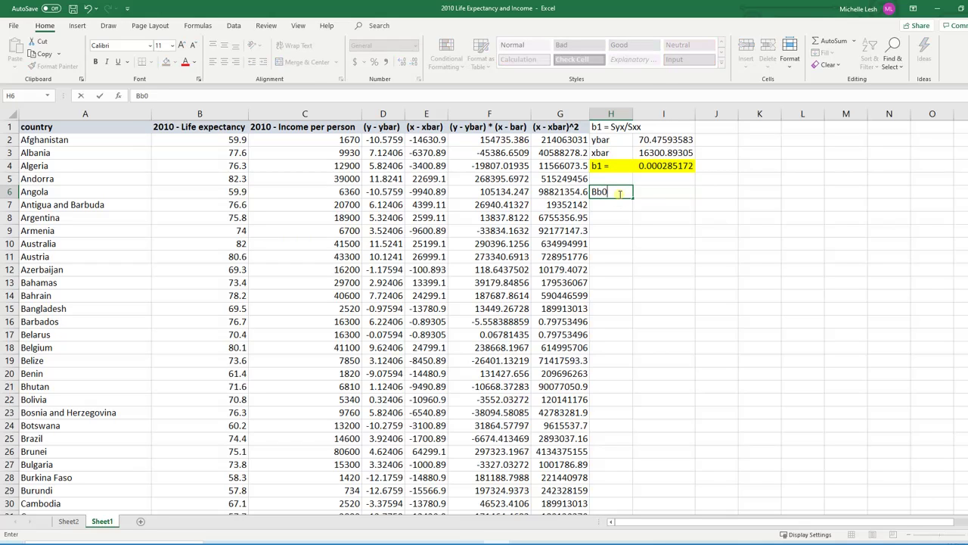
{"action": "type", "text": "b"}
{"action": "key", "text": "BackSpace"}
{"action": "key", "text": "BackSpace"}
{"action": "type", "text": "b1 ="}
{"action": "key", "text": "BackSpace"}
{"action": "key", "text": "BackSpace"}
{"action": "key", "text": "BackSpace"}
{"action": "type", "text": "0"}
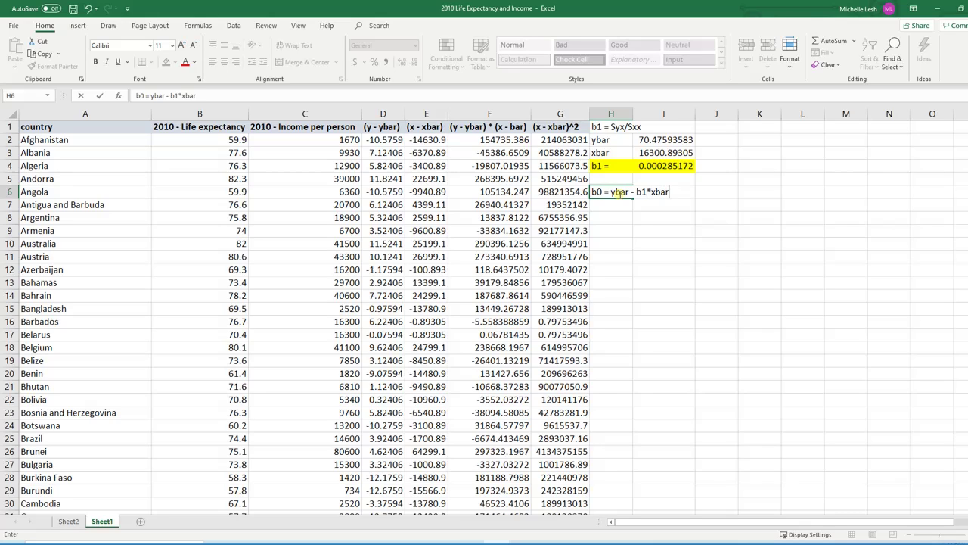
{"action": "key", "text": "Return"}
Enter the label 'b0 =' in H7, discarding the AutoComplete suggestion.
{"action": "type", "text": "b"}
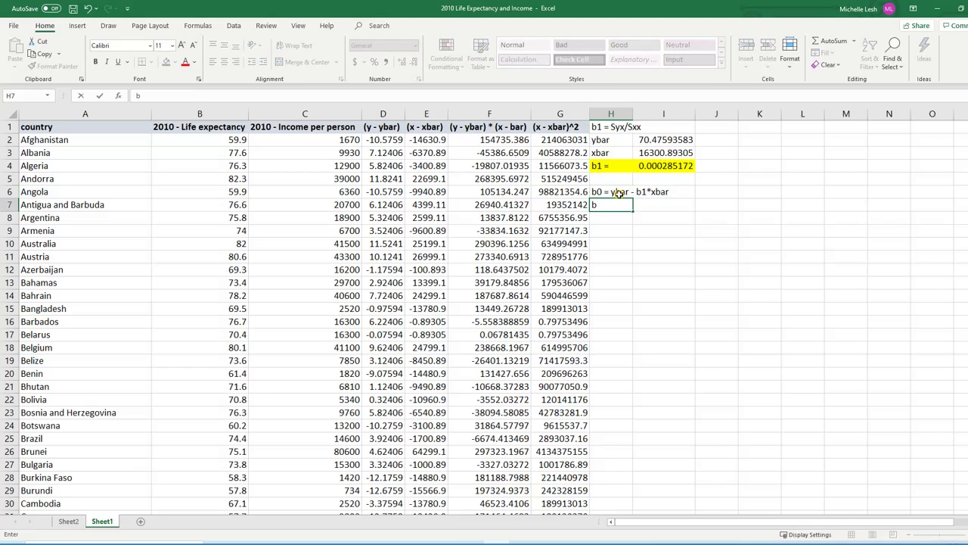
{"action": "type", "text": "0"}
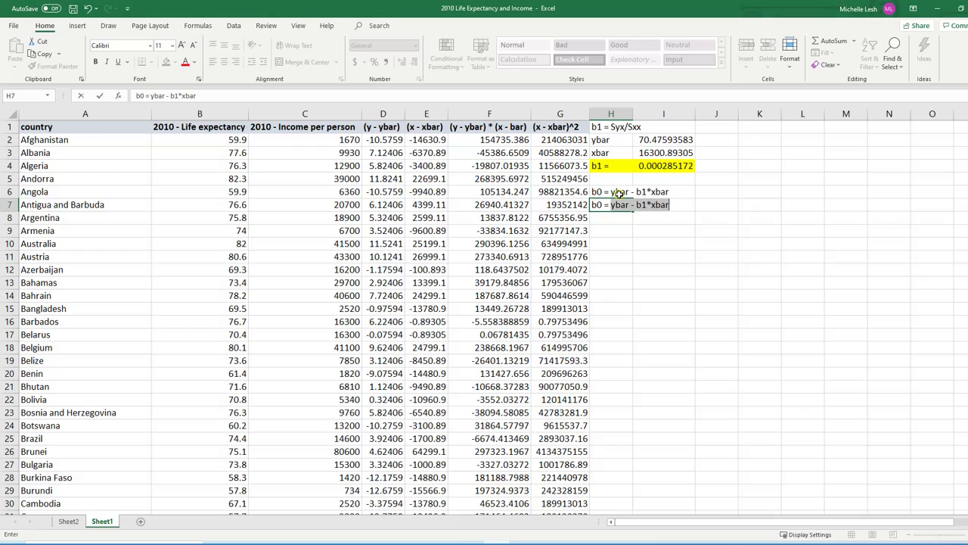
{"action": "type", "text": " ="}
{"action": "key", "text": "Delete"}
{"action": "key", "text": "Tab"}
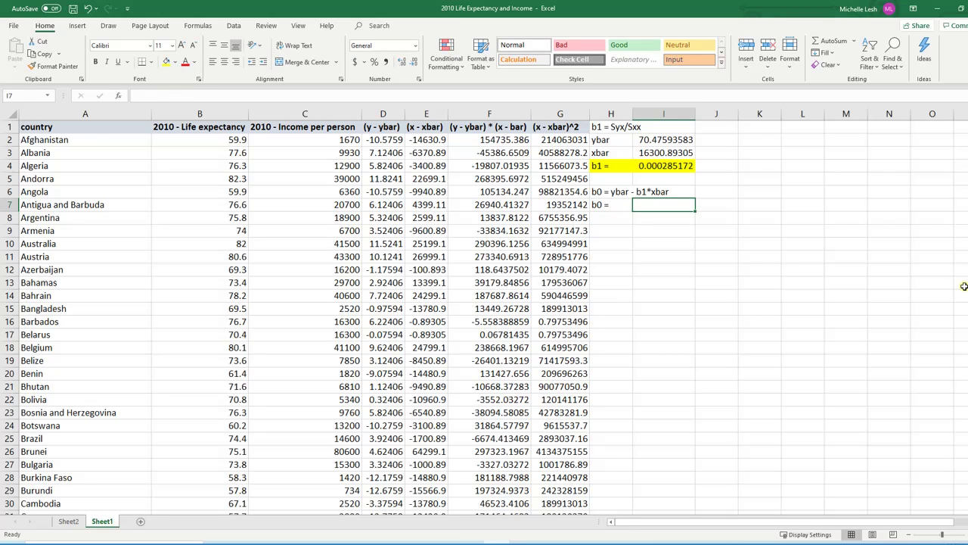
Enter =I2-I4*I3 in I7, giving intercept b0 of 65.82737.
{"action": "type", "text": "="}
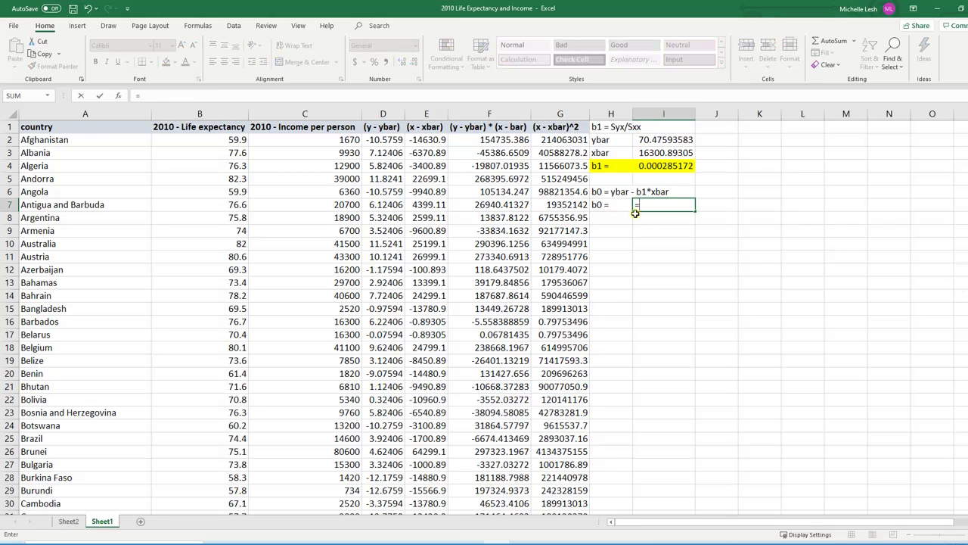
{"action": "left_click", "coordinate": [656, 139]}
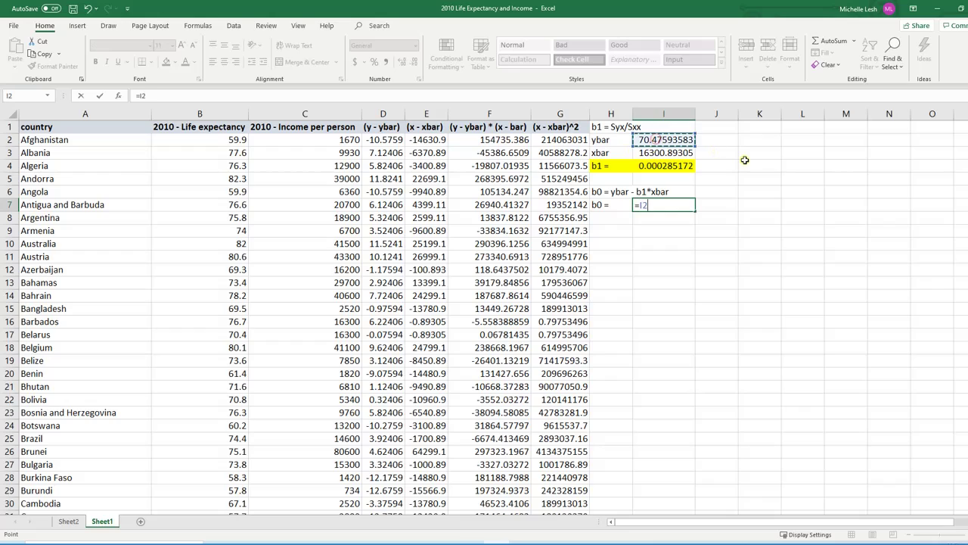
{"action": "type", "text": "-"}
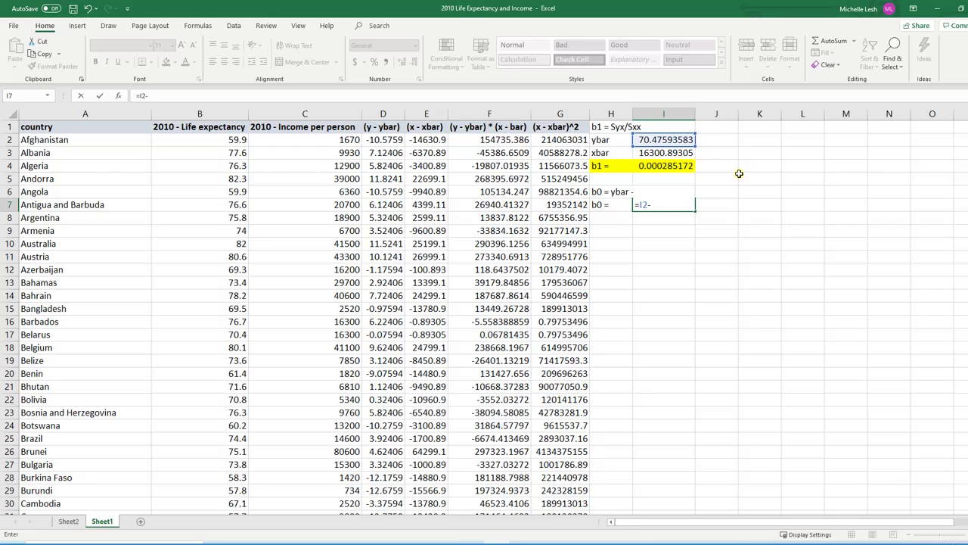
{"action": "left_click", "coordinate": [685, 167]}
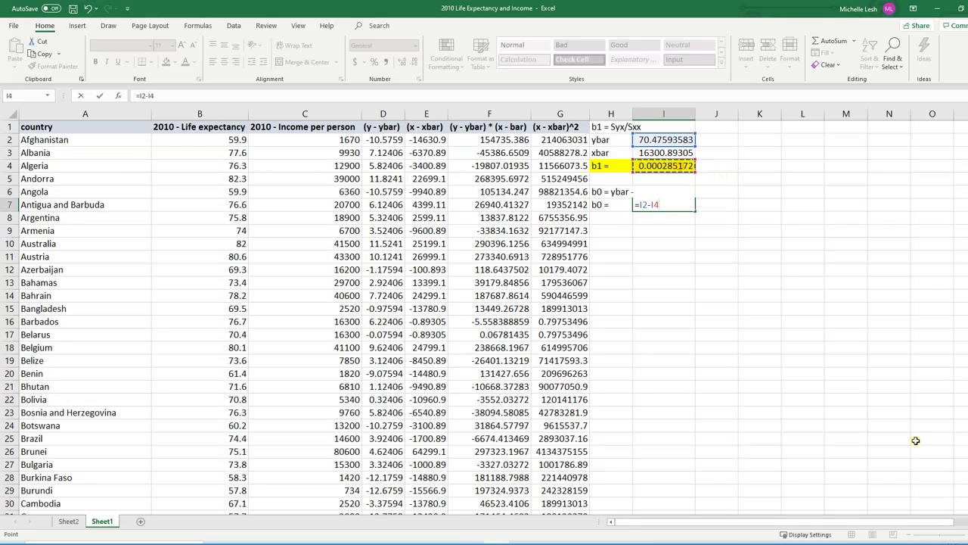
{"action": "type", "text": "*"}
{"action": "key", "text": "Up"}
{"action": "key", "text": "Up"}
{"action": "key", "text": "Up"}
{"action": "key", "text": "Up"}
{"action": "key", "text": "Return"}
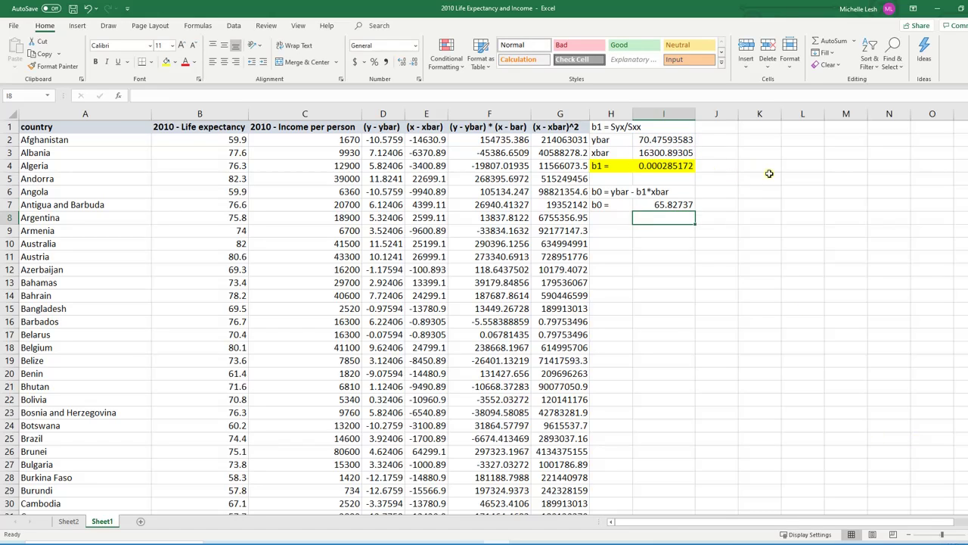
Highlight the b0 label and value in H7:I7 yellow.
{"action": "key", "text": "Up"}
{"action": "key", "text": "Left"}
{"action": "key", "text": "shift+Right"}
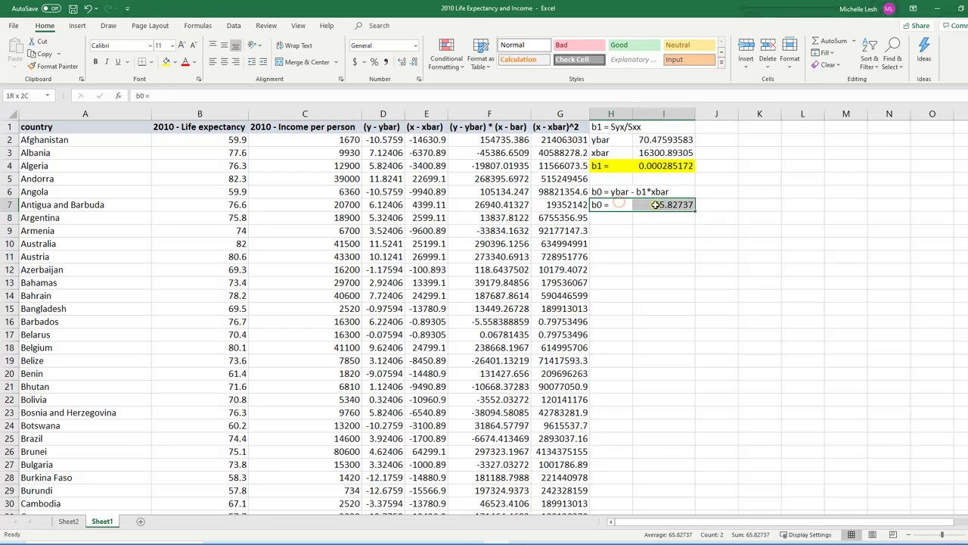
{"action": "left_click", "coordinate": [165, 62]}
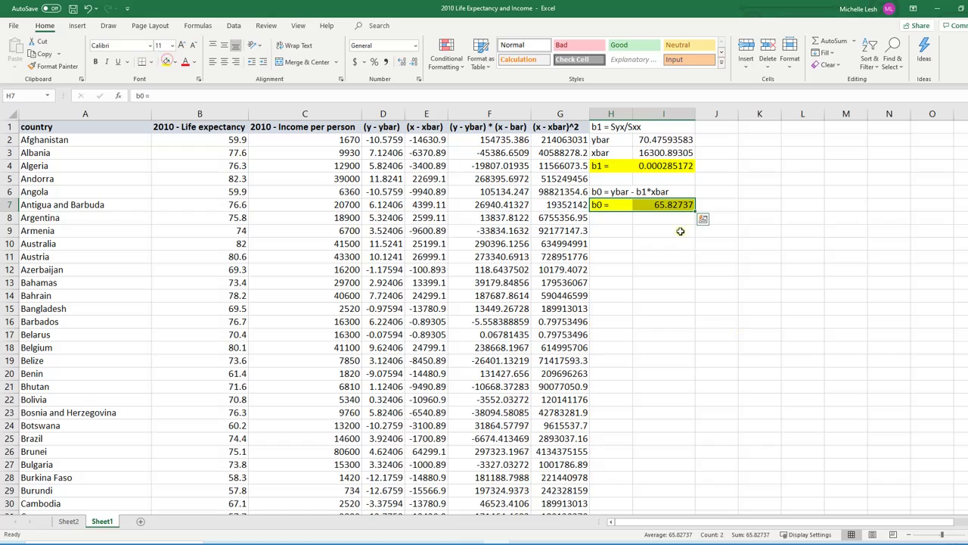
Compare Sheet2's intercept 65.8274 and slope 0.0002852 with Sheet1's computed b0 and b1.
{"action": "left_click", "coordinate": [68, 522]}
{"action": "key", "text": "Up"}
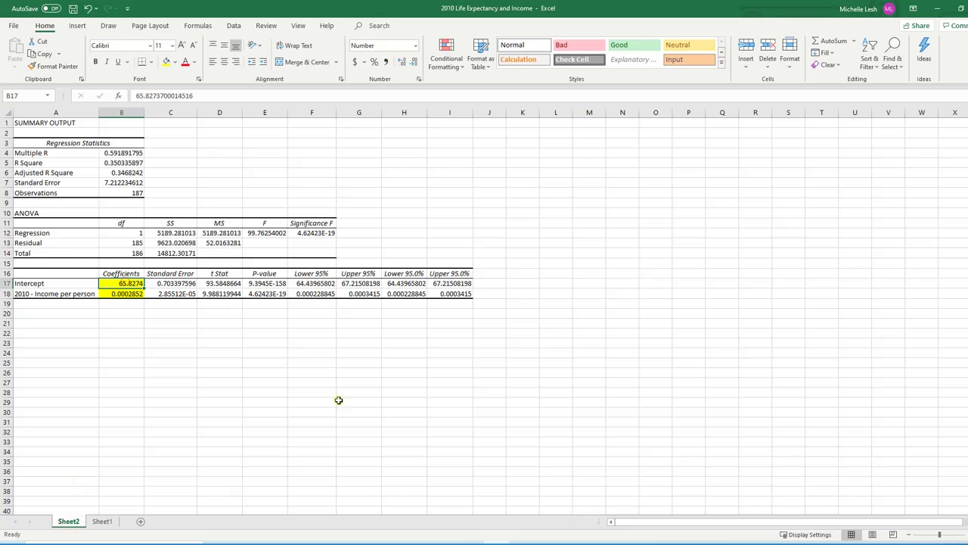
{"action": "left_click", "coordinate": [109, 523]}
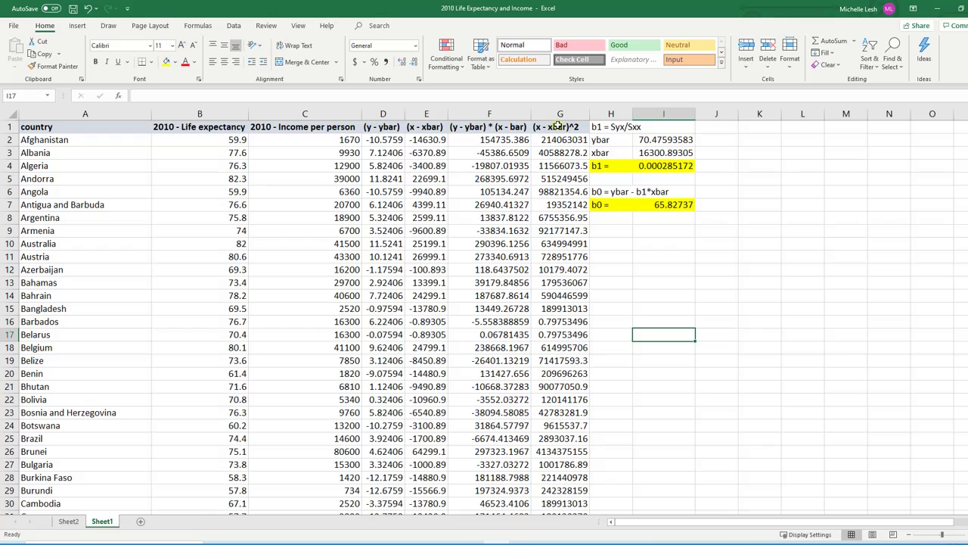
{"action": "left_click", "coordinate": [68, 521]}
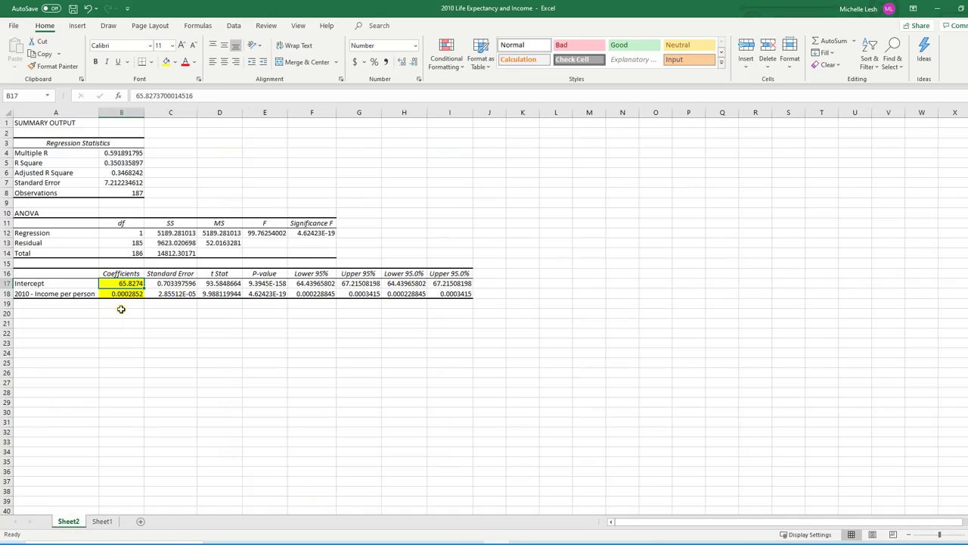